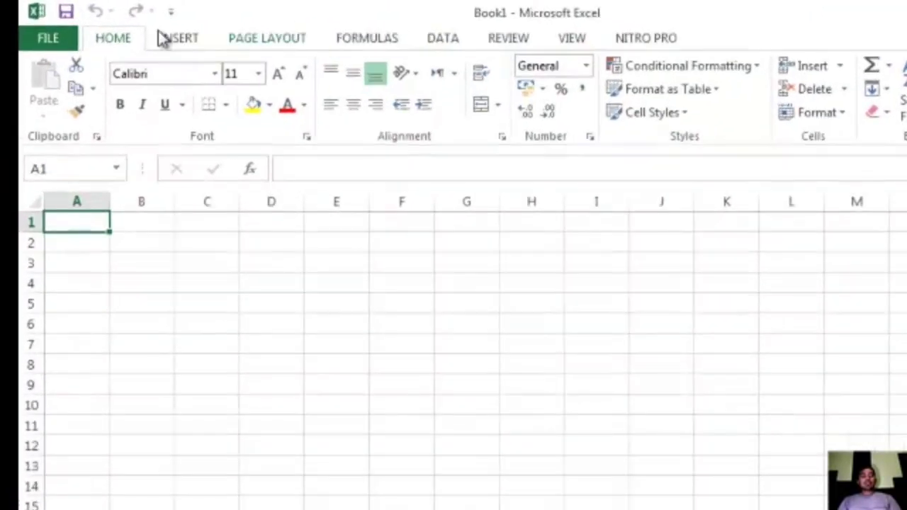
# - Open the Data workbook from drive D: through Excel's own file opening, and close it again along with Excel
pyautogui.click(59, 44)
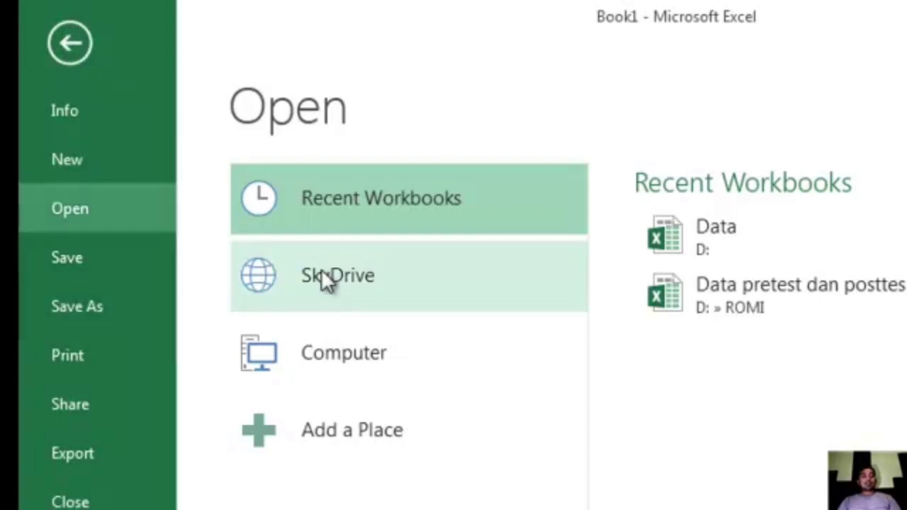
pyautogui.click(318, 389)
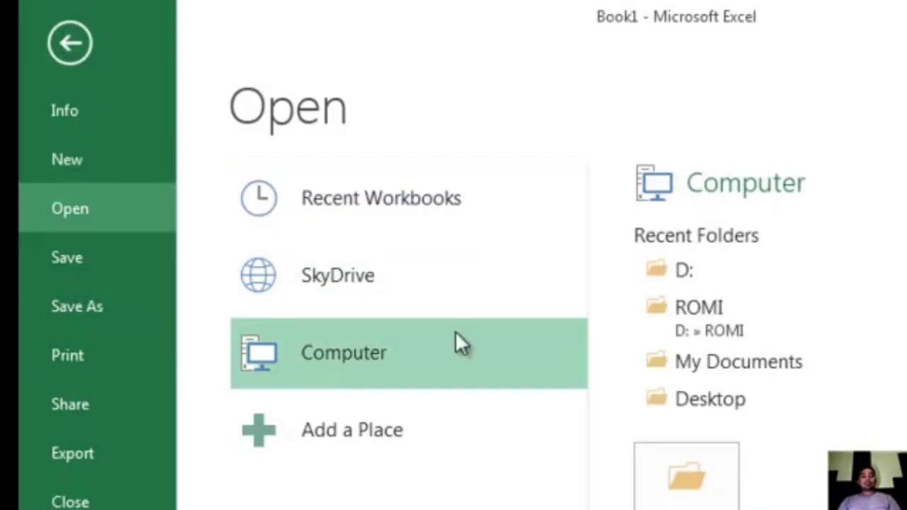
pyautogui.click(687, 275)
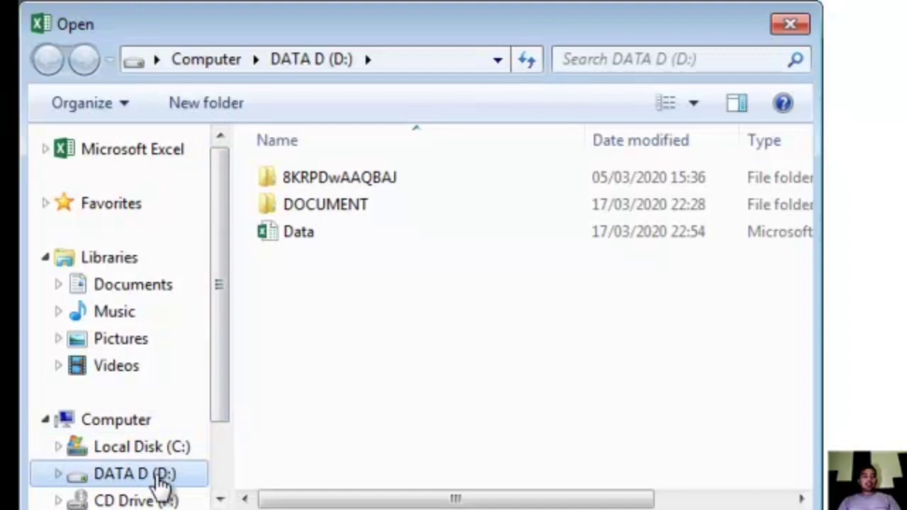
pyautogui.doubleClick(303, 239)
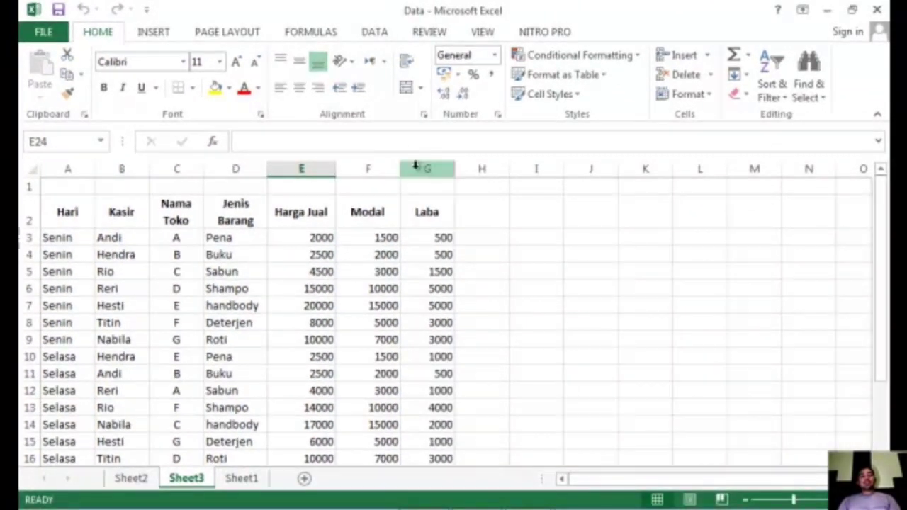
pyautogui.click(877, 13)
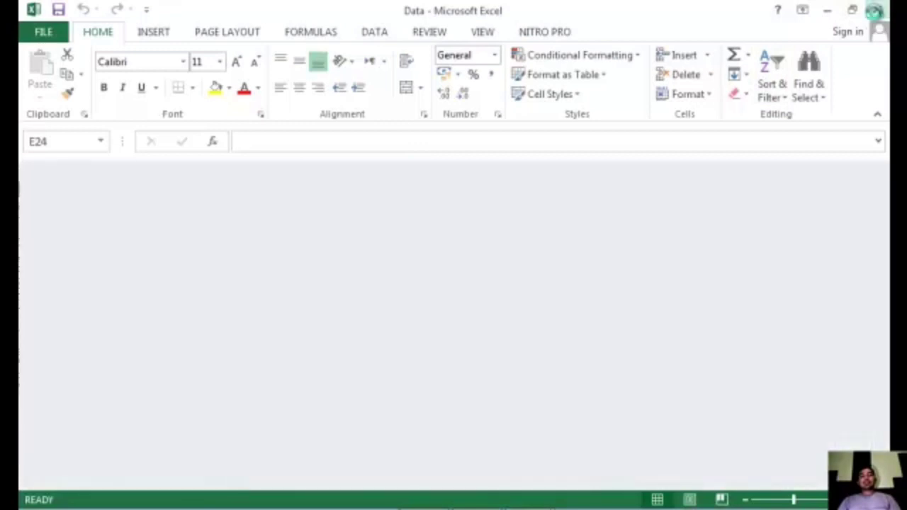
pyautogui.click(876, 13)
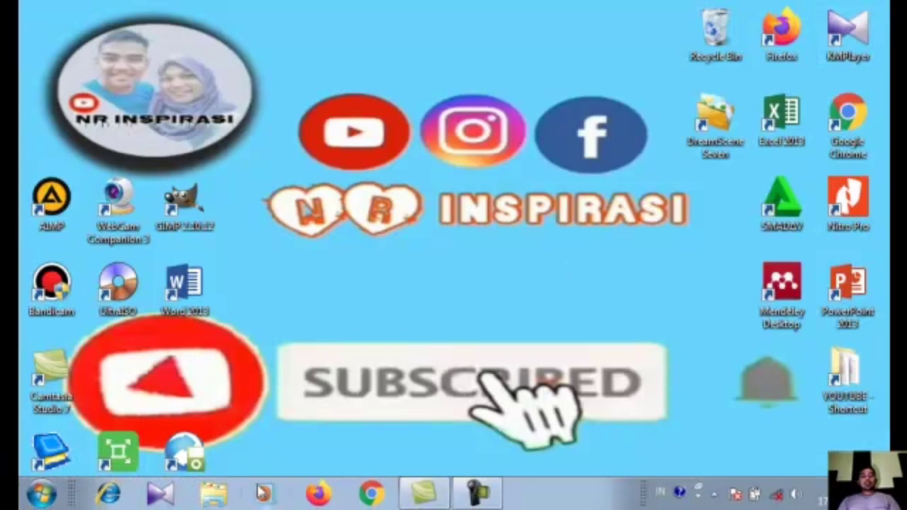
# - Switch to Windows Explorer and open the Data workbook stored on DATA D (D:)
pyautogui.click(222, 499)
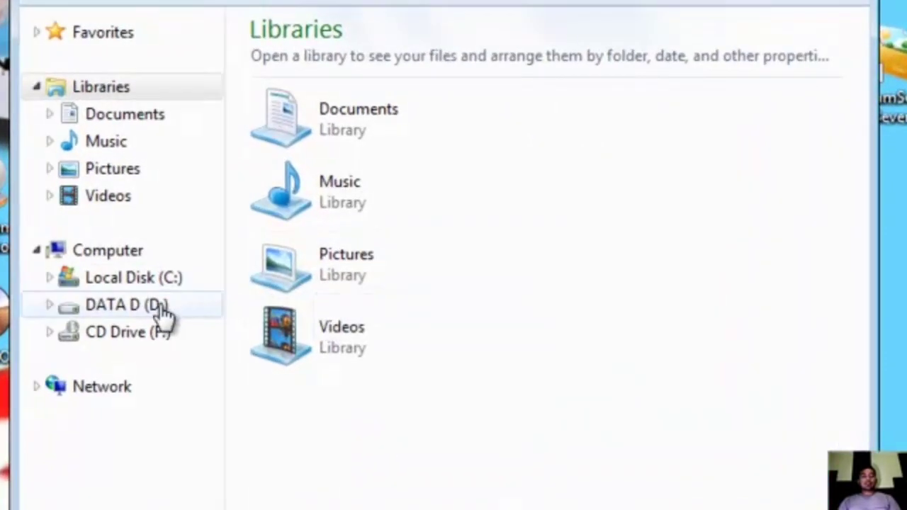
pyautogui.click(160, 309)
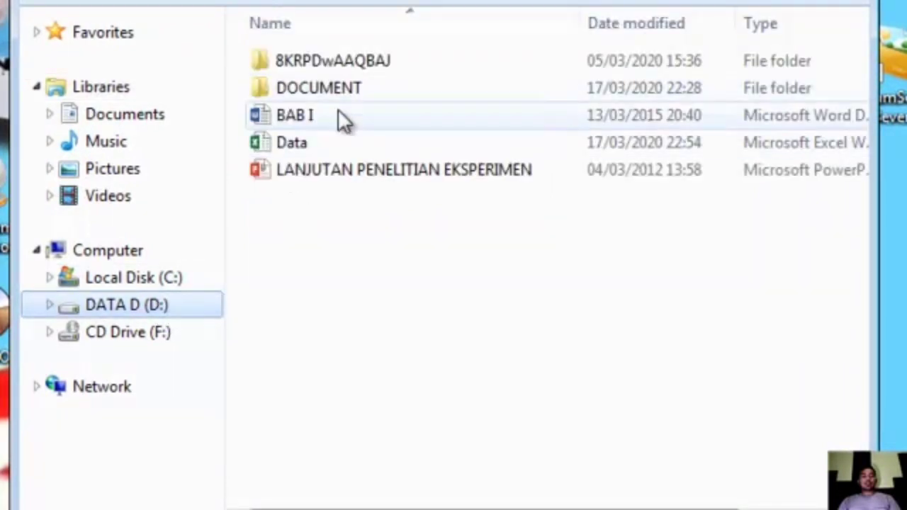
pyautogui.doubleClick(307, 150)
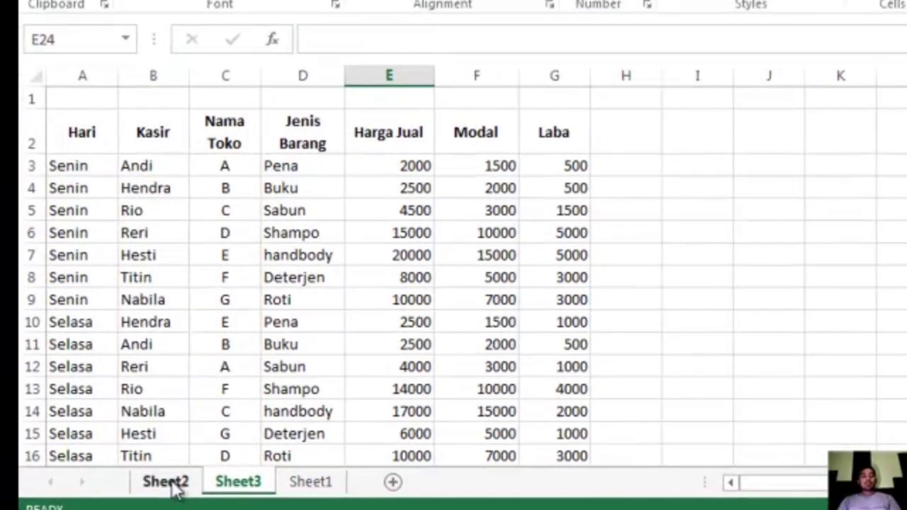
# - Look over the learning score table on Sheet2 and the sales table on Sheet3
pyautogui.click(167, 483)
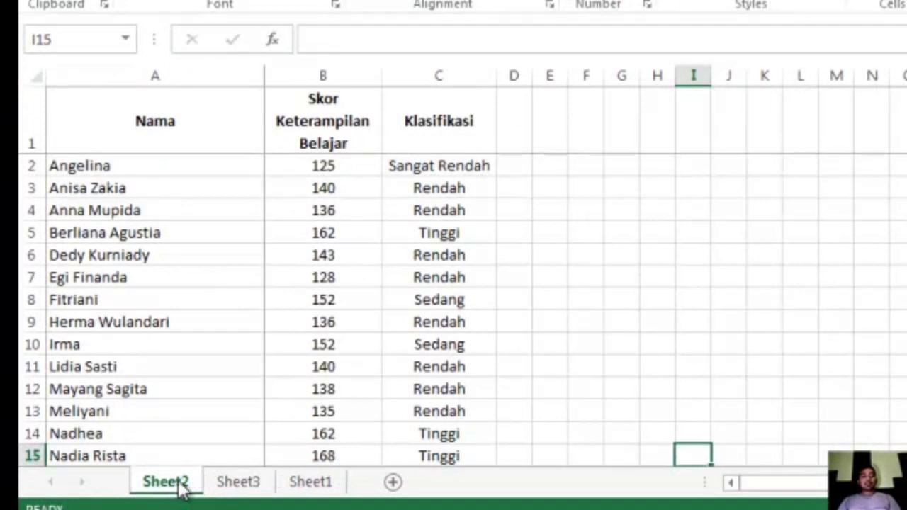
pyautogui.click(234, 484)
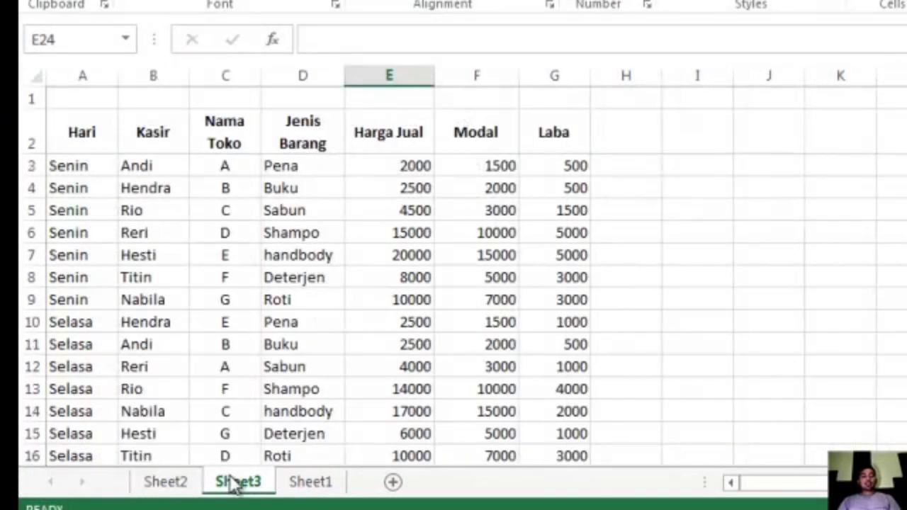
pyautogui.scroll(-1, 461, 277)
pyautogui.scroll(1, 461, 276)
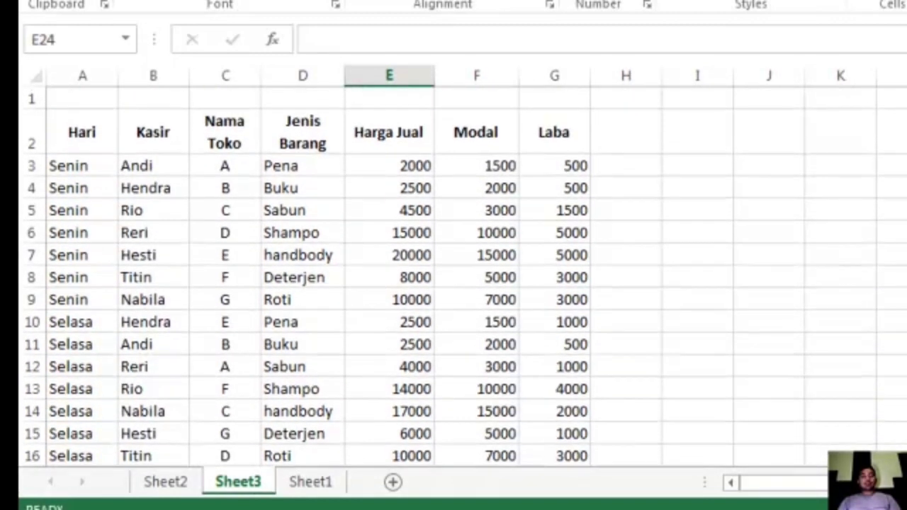
pyautogui.scroll(-1, 461, 277)
pyautogui.scroll(1, 461, 277)
pyautogui.scroll(-1, 762, 133)
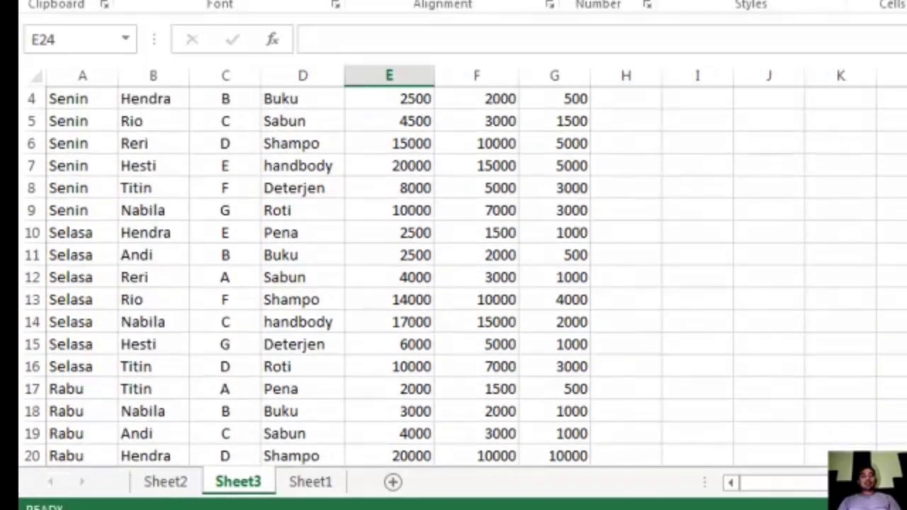
# - Return to Sheet2 and read through the full list of names, scores and classifications
pyautogui.click(166, 482)
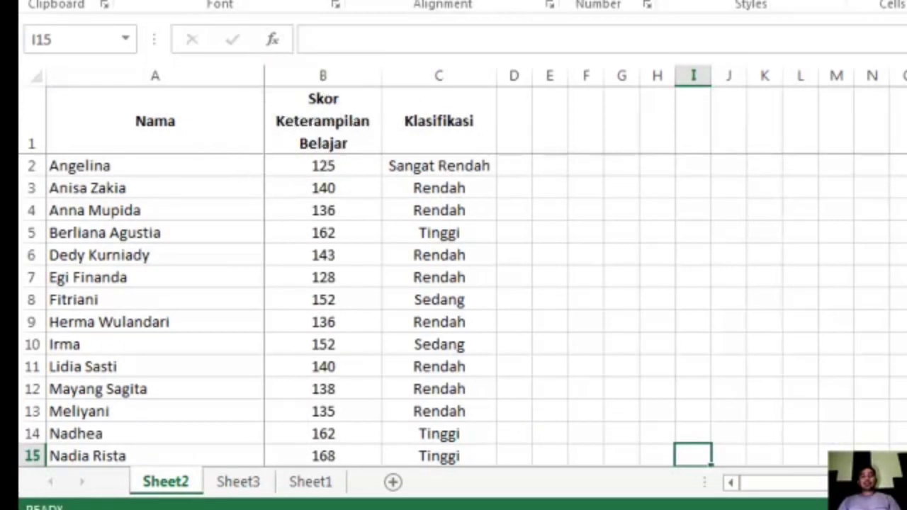
pyautogui.scroll(-1, 461, 312)
pyautogui.scroll(1, 461, 312)
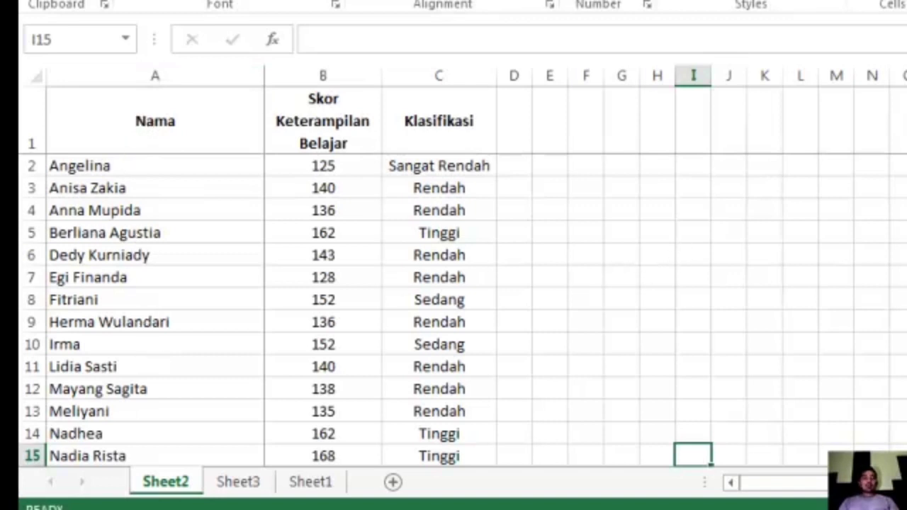
pyautogui.scroll(-3, 462, 310)
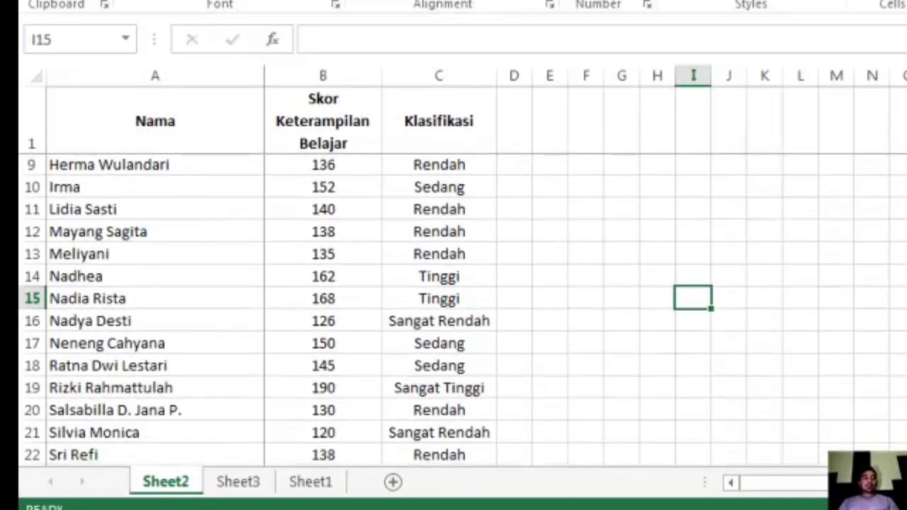
pyautogui.scroll(-1, 463, 310)
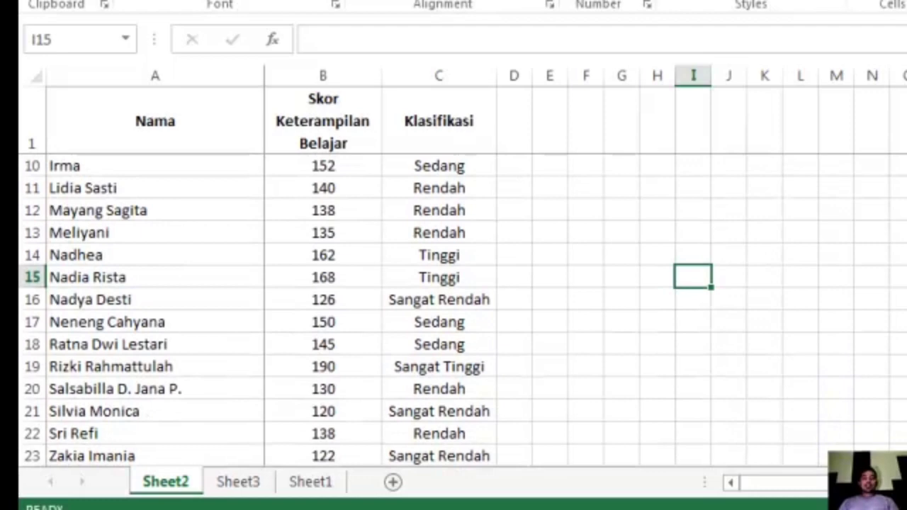
pyautogui.scroll(3, 462, 311)
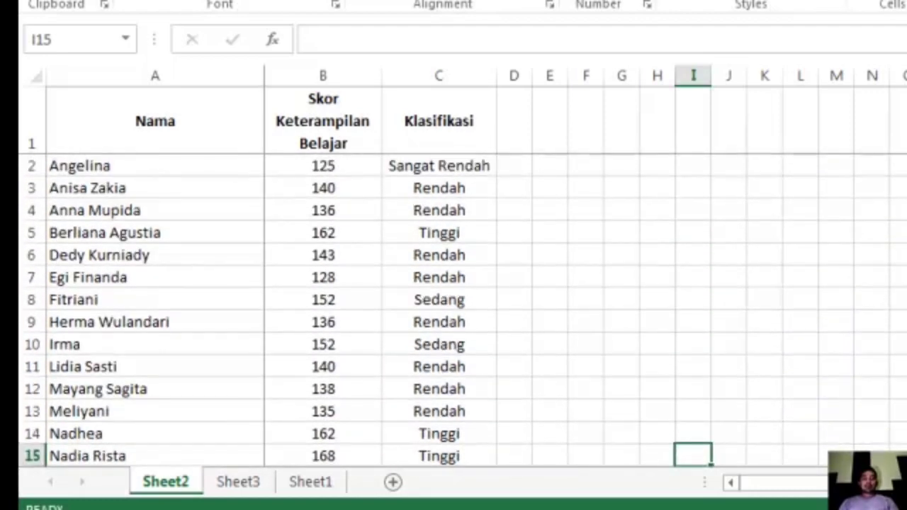
pyautogui.scroll(-2, 462, 311)
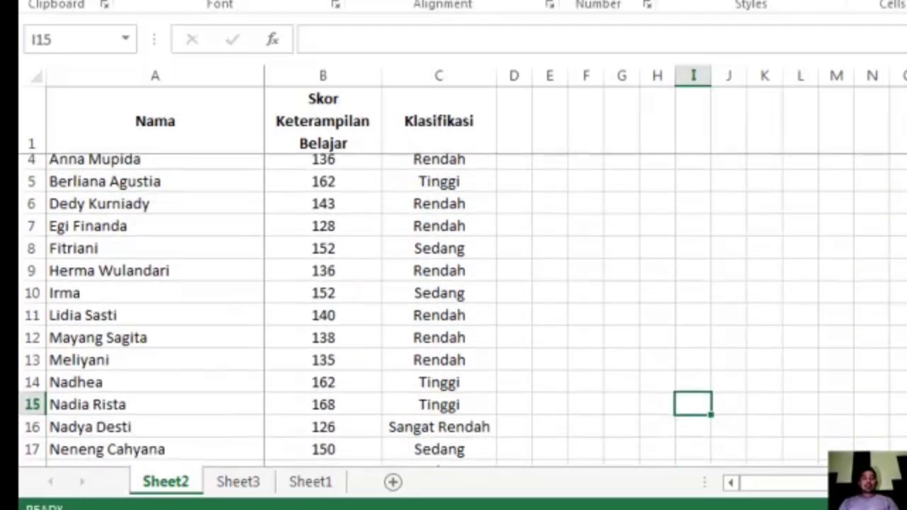
pyautogui.scroll(2, 462, 310)
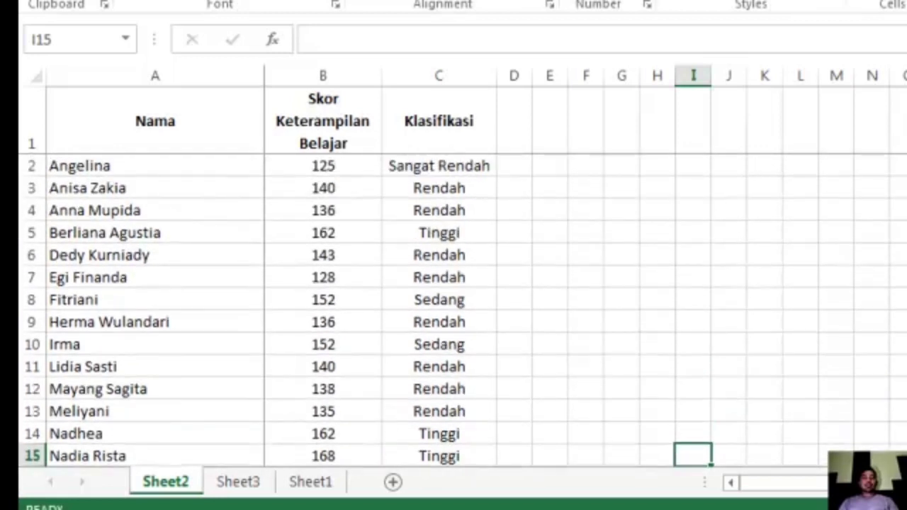
pyautogui.scroll(-2, 462, 310)
pyautogui.scroll(2, 462, 310)
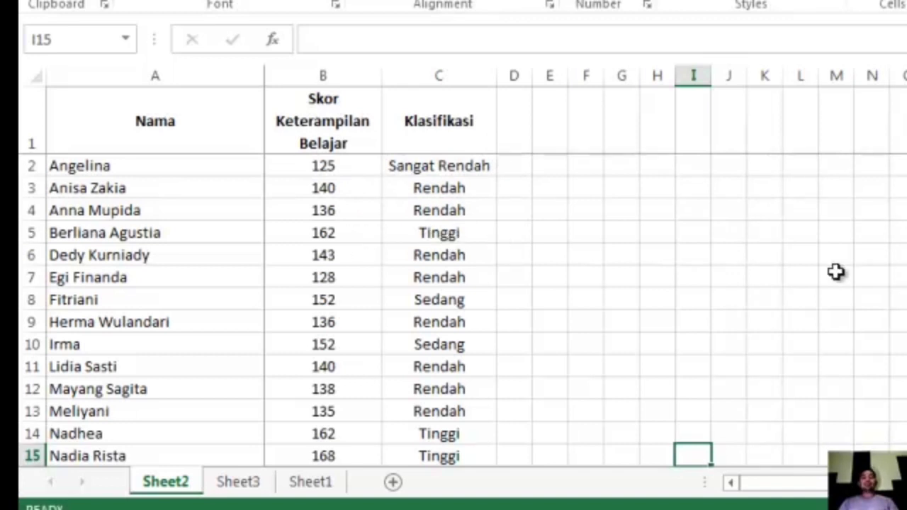
# - Examine the Nama, Skor Keterampilan Belajar and Klasifikasi columns on Sheet2 and how far the table extends
pyautogui.click(443, 139)
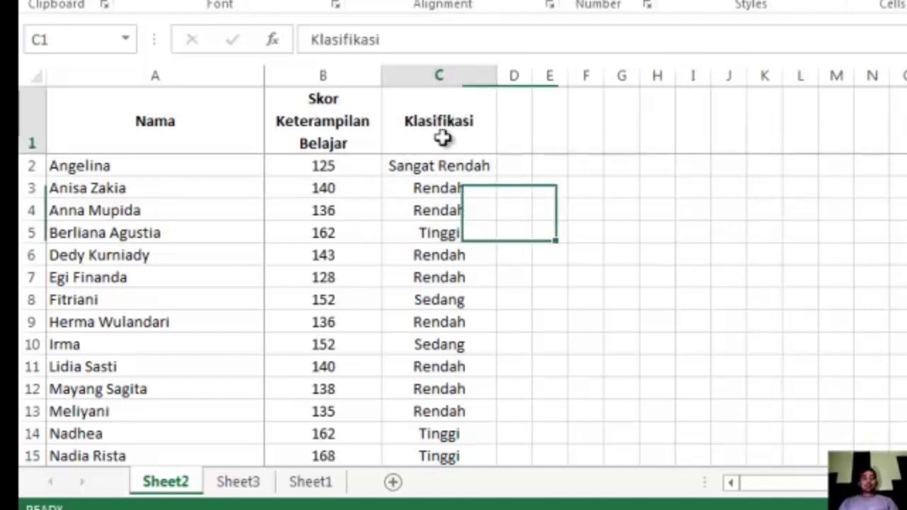
pyautogui.click(344, 124)
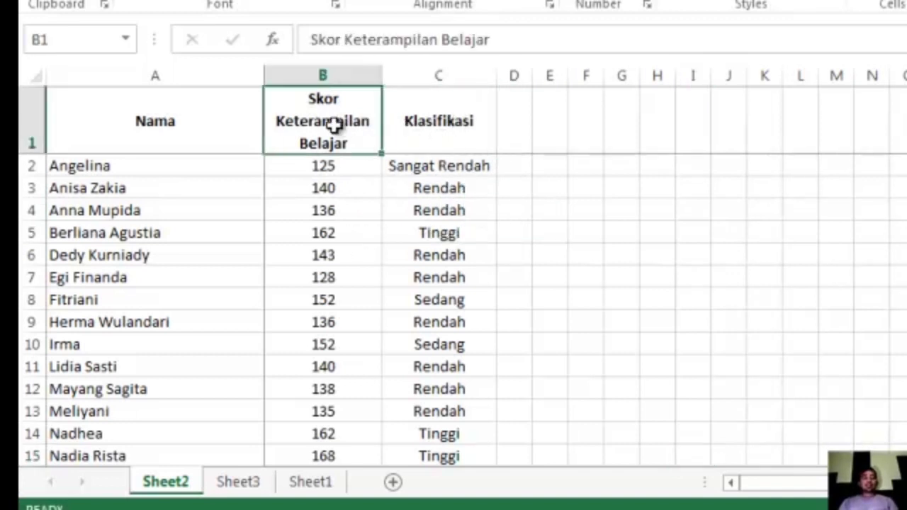
pyautogui.click(242, 120)
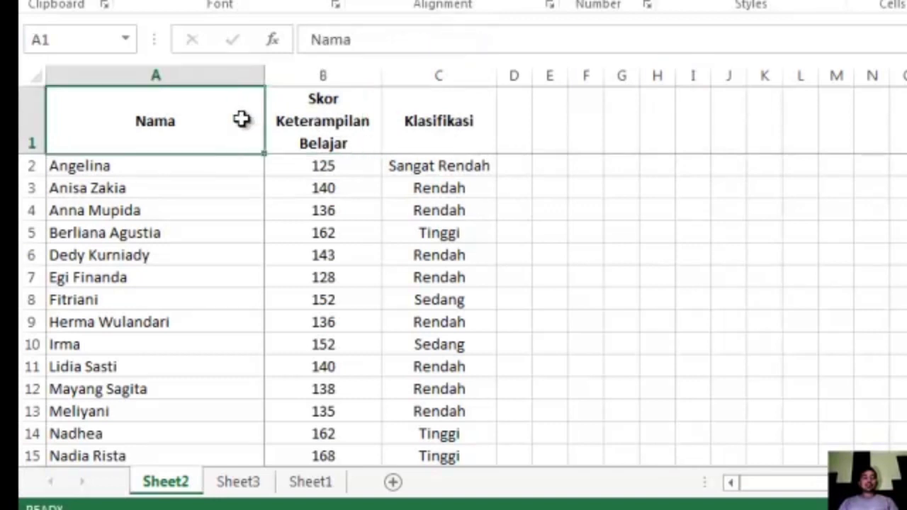
pyautogui.click(373, 126)
pyautogui.click(436, 132)
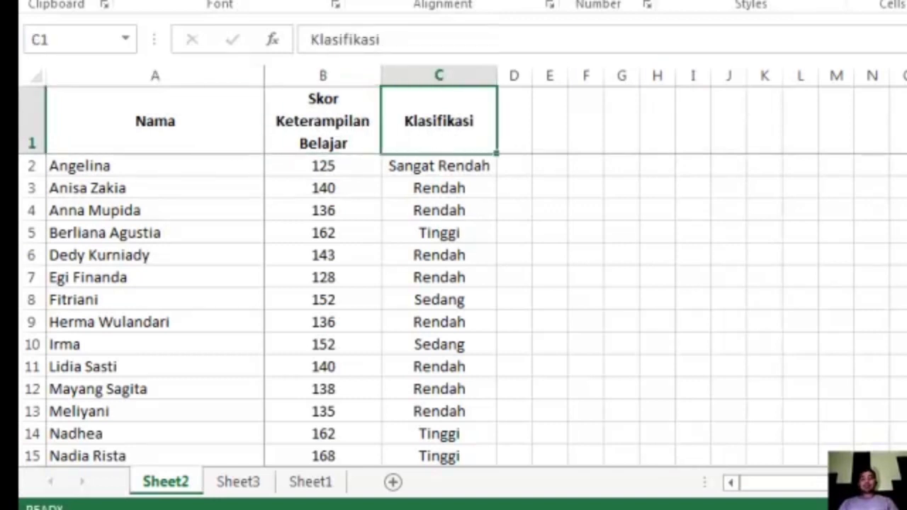
pyautogui.scroll(-2, 454, 310)
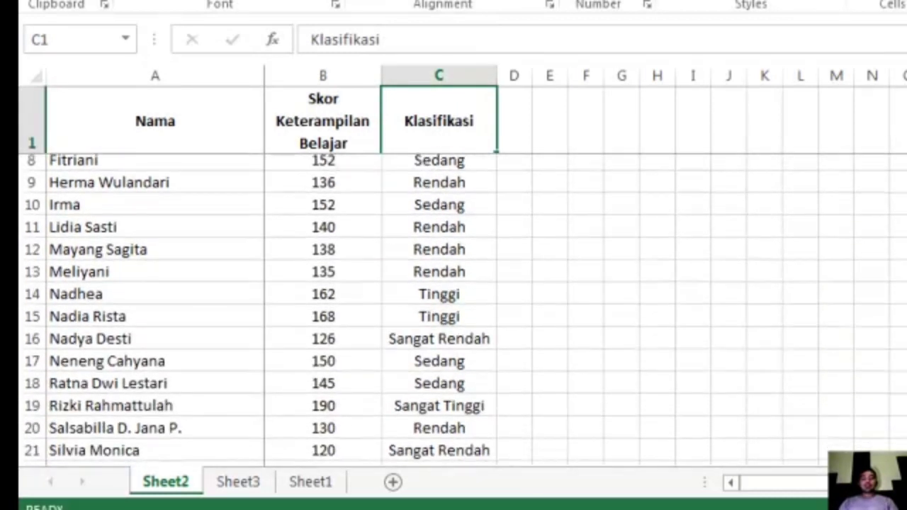
pyautogui.scroll(2, 454, 309)
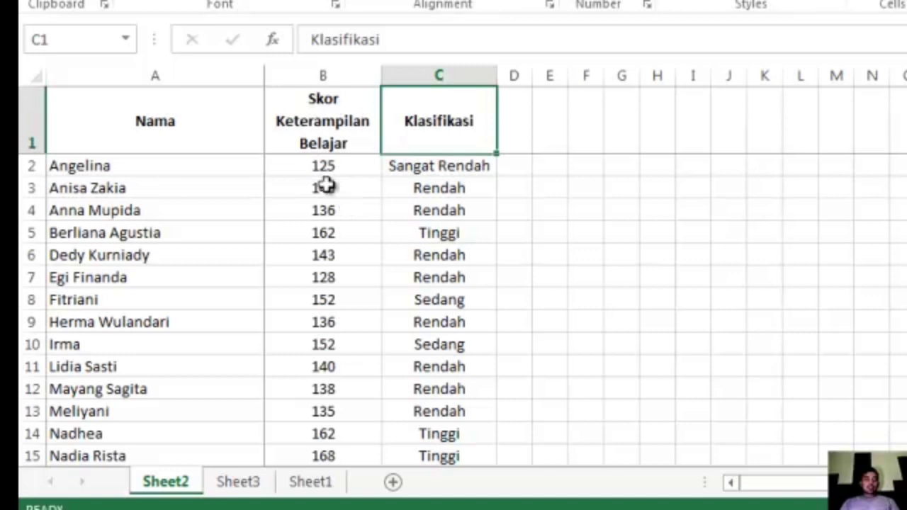
pyautogui.click(188, 119)
pyautogui.moveTo(188, 119); pyautogui.dragTo(426, 458)
pyautogui.click(437, 304)
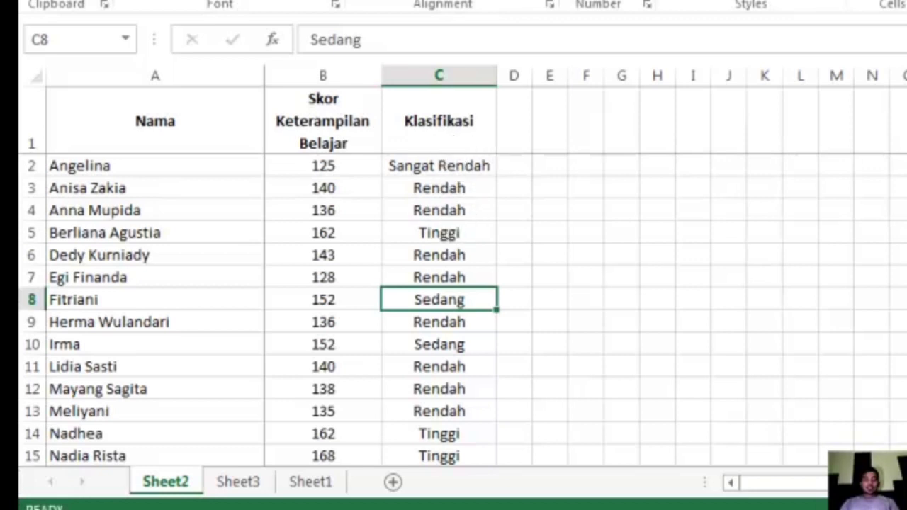
# - Go through the Klasifikasi entries one by one from C2 down to C13 and partway back up
pyautogui.scroll(-1, 463, 312)
pyautogui.scroll(1, 463, 312)
pyautogui.click(450, 164)
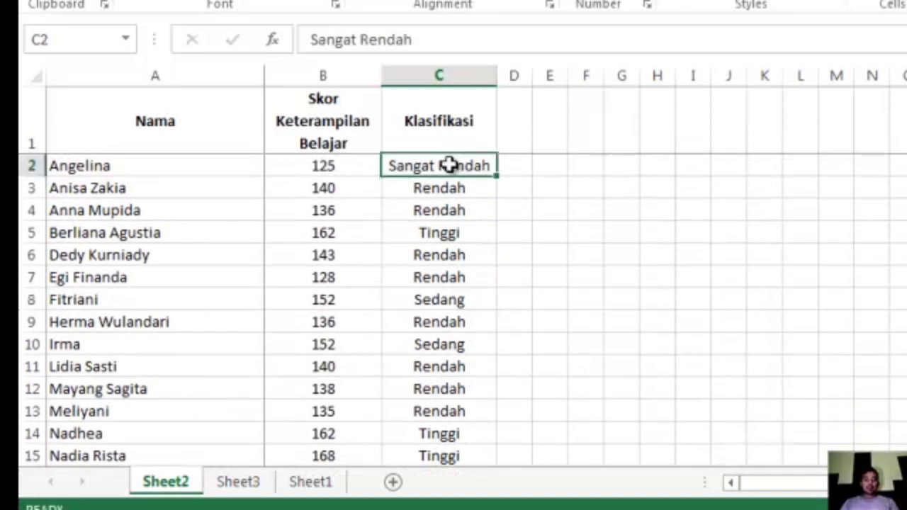
pyautogui.press('Return')
pyautogui.press('Return')
pyautogui.press('Return')
pyautogui.press('Return')
pyautogui.press('Return')
pyautogui.press('Return')
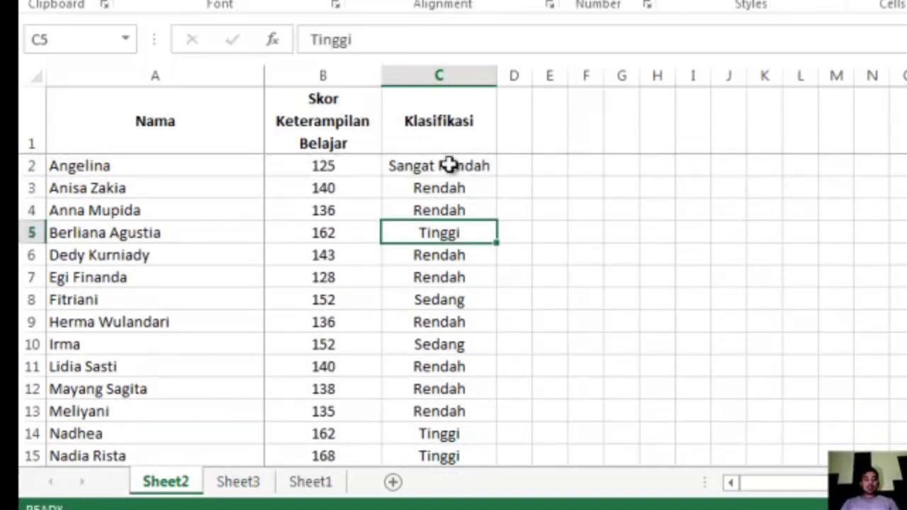
pyautogui.press('Return')
pyautogui.press('Return')
pyautogui.press('Return')
pyautogui.press('Return')
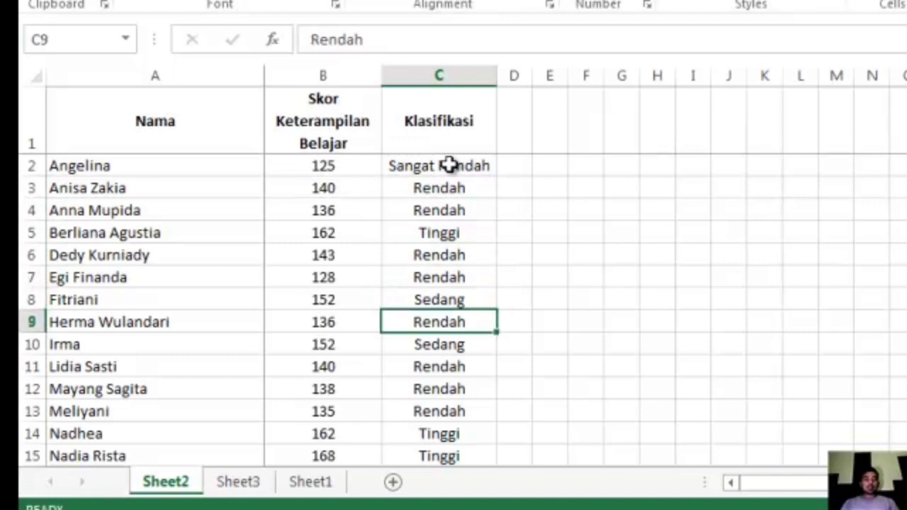
pyautogui.press('Down')
pyautogui.press('Down')
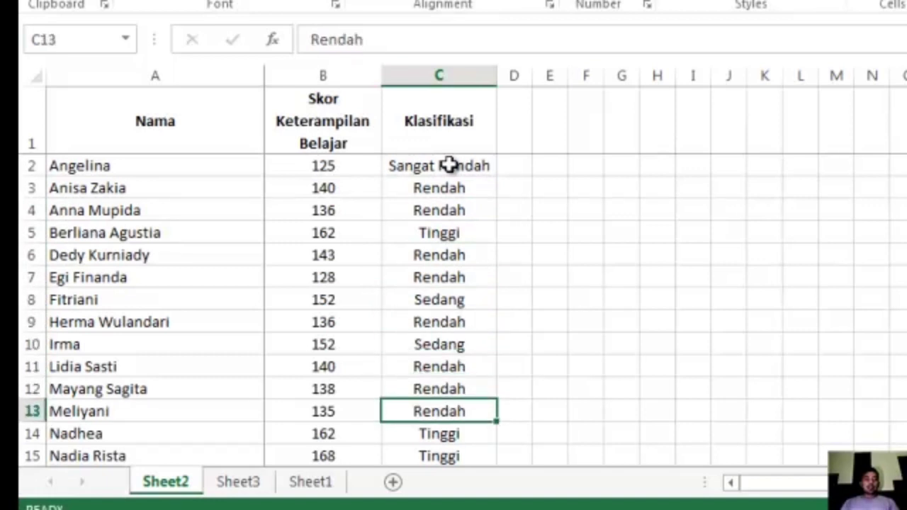
pyautogui.press('Up')
pyautogui.press('Up')
pyautogui.press('Up')
pyautogui.press('Up')
pyautogui.press('Up')
pyautogui.press('Up')
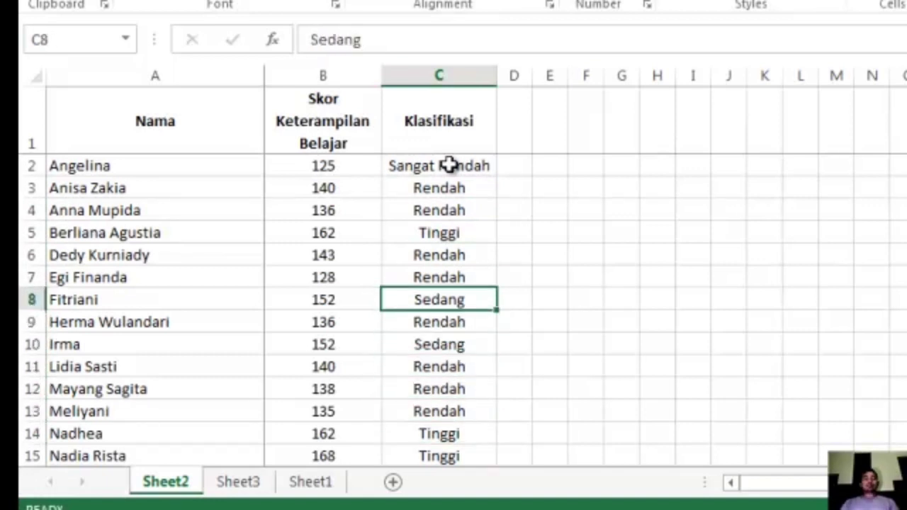
# - Select the whole table on Sheet2, headings included, from A1 to C23
pyautogui.click(205, 121)
pyautogui.moveTo(193, 112); pyautogui.dragTo(387, 389)
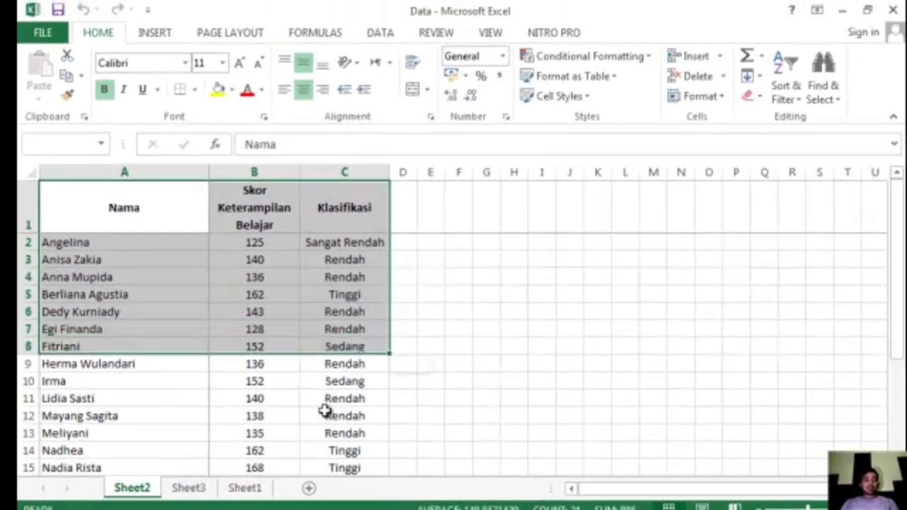
pyautogui.moveTo(324, 411); pyautogui.dragTo(334, 447)
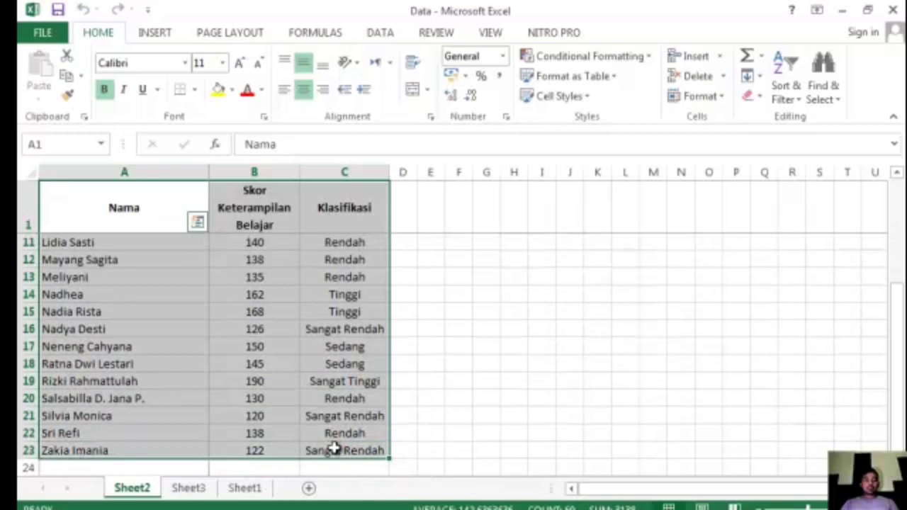
# - Start a PivotTable from the selected Sheet2 table A1:C23 and move its creation dialog clear of the data
pyautogui.moveTo(901, 323); pyautogui.dragTo(892, 211)
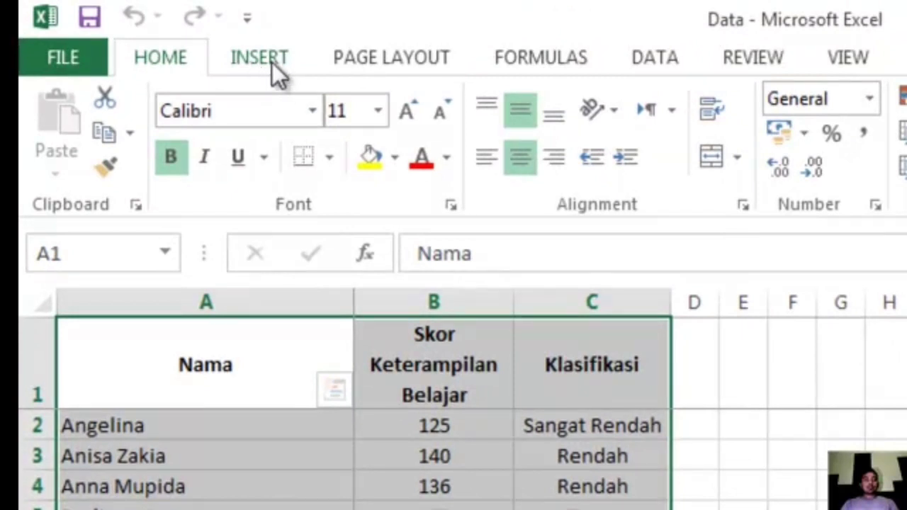
pyautogui.click(271, 61)
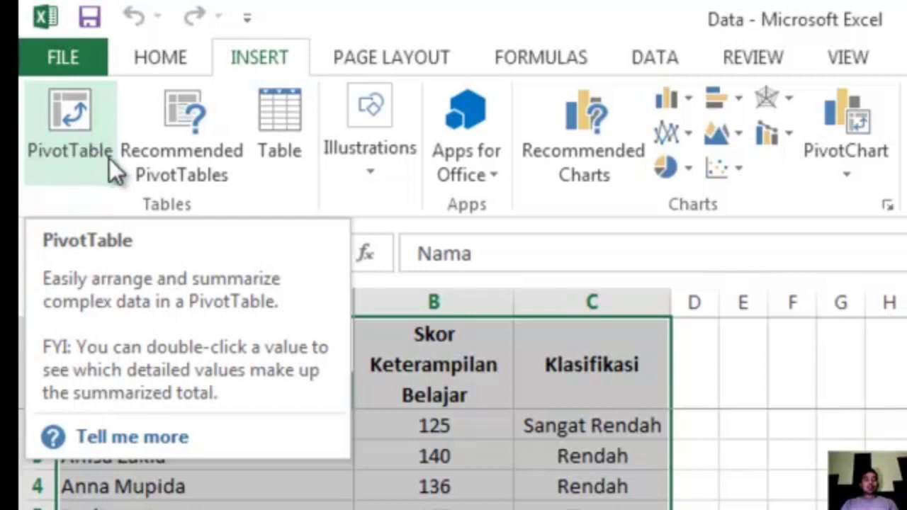
pyautogui.click(96, 159)
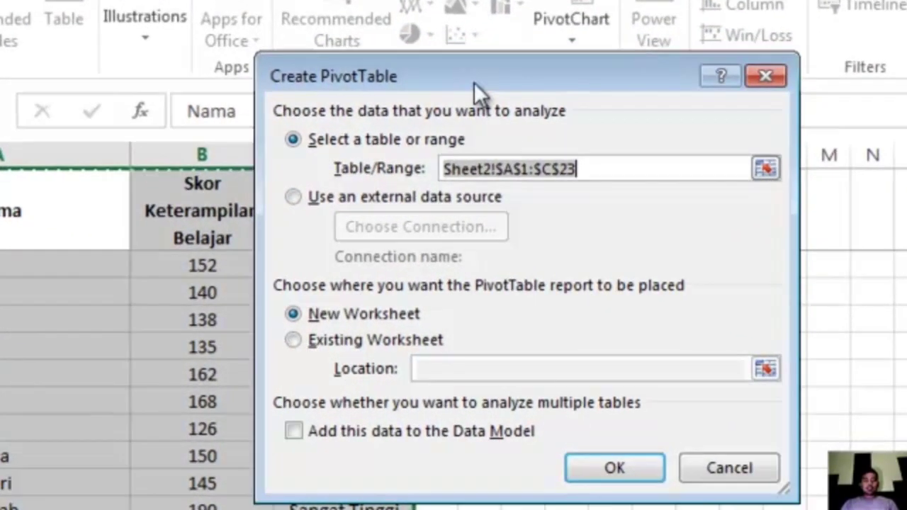
pyautogui.moveTo(502, 147); pyautogui.dragTo(557, 149)
pyautogui.moveTo(544, 82); pyautogui.dragTo(683, 98)
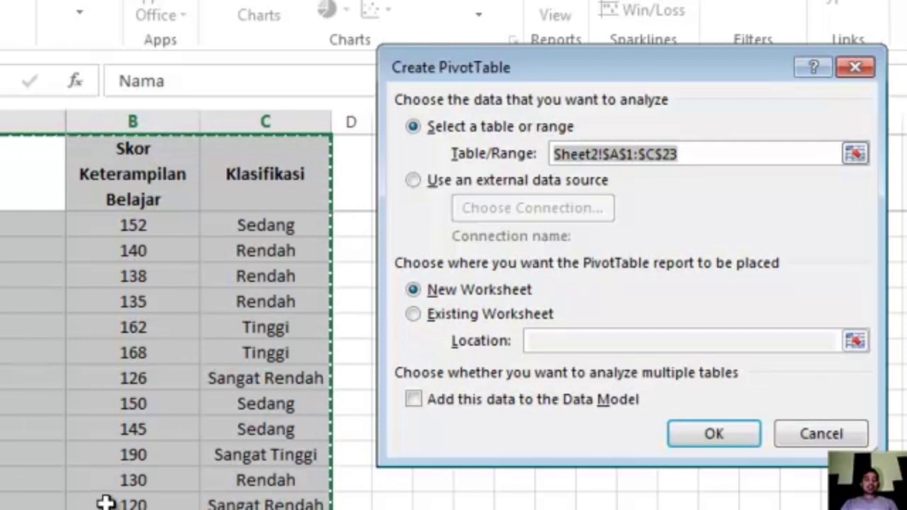
# - Place the PivotTable on the existing worksheet at cell B2 of Sheet1 and create it
pyautogui.click(414, 314)
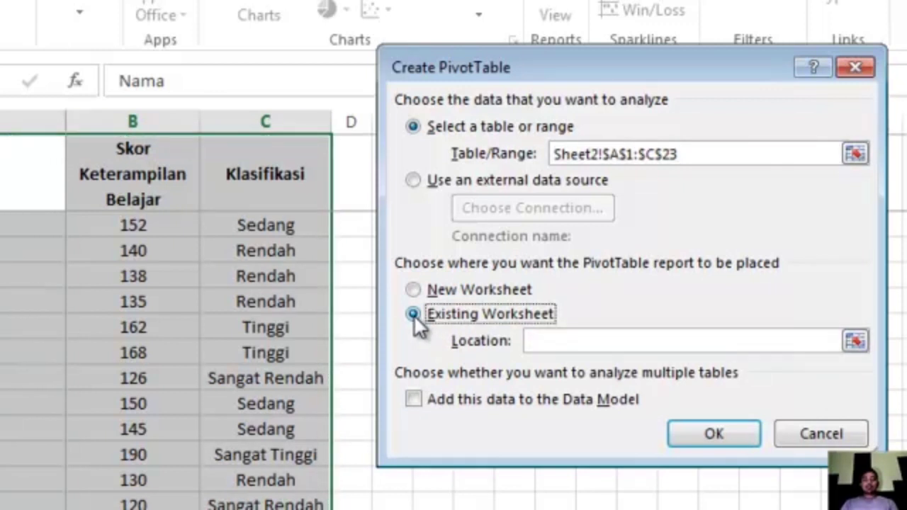
pyautogui.click(856, 342)
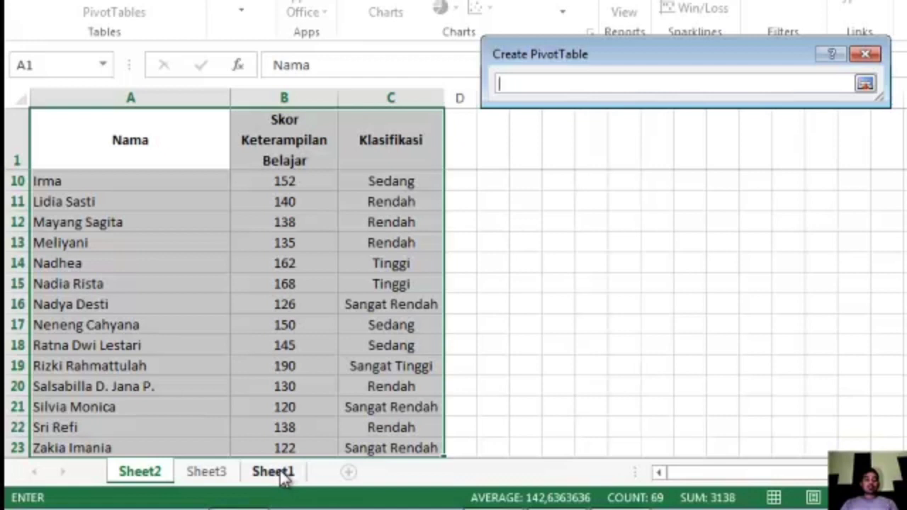
pyautogui.click(283, 476)
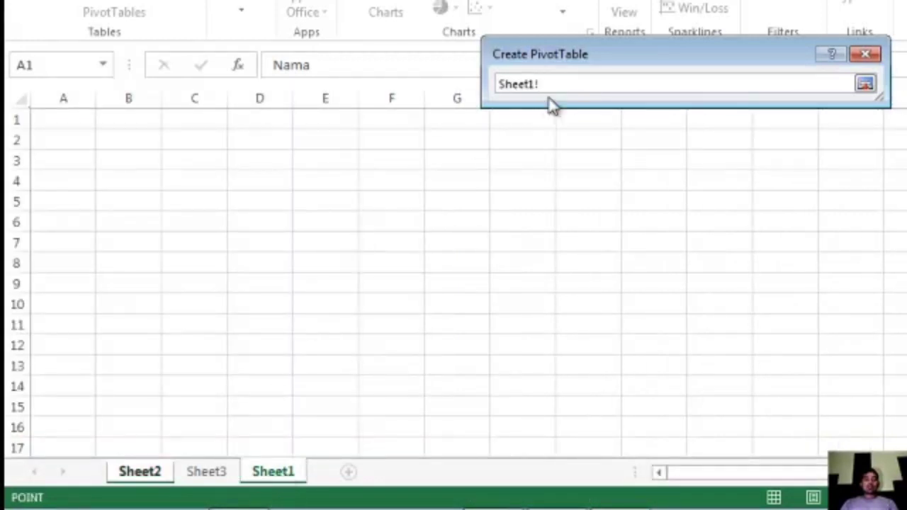
pyautogui.click(125, 143)
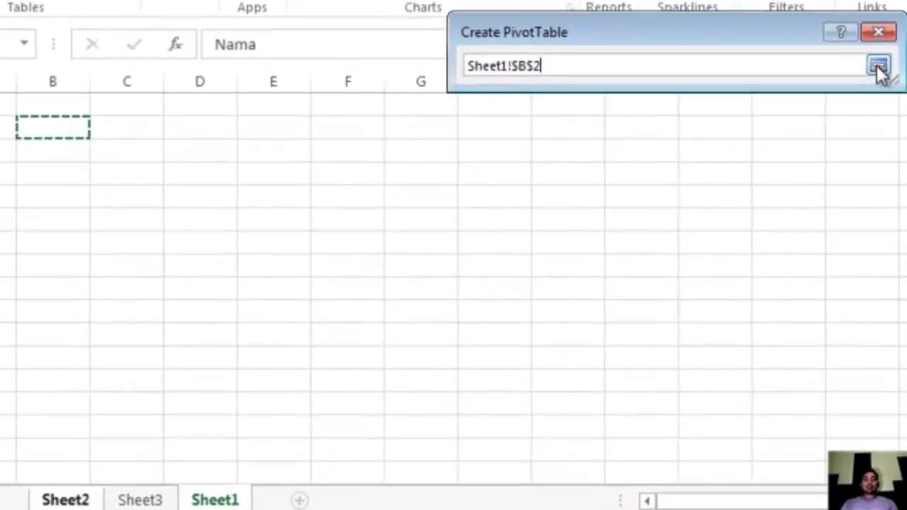
pyautogui.click(879, 68)
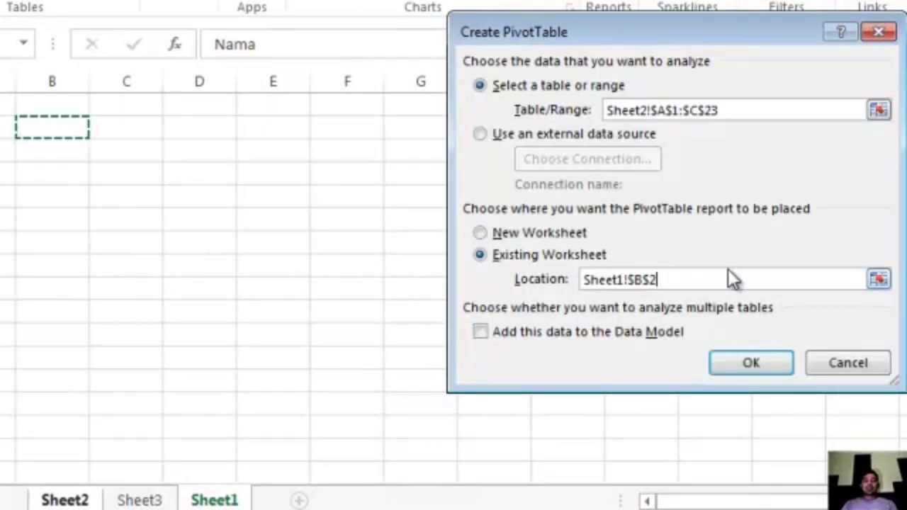
pyautogui.click(752, 364)
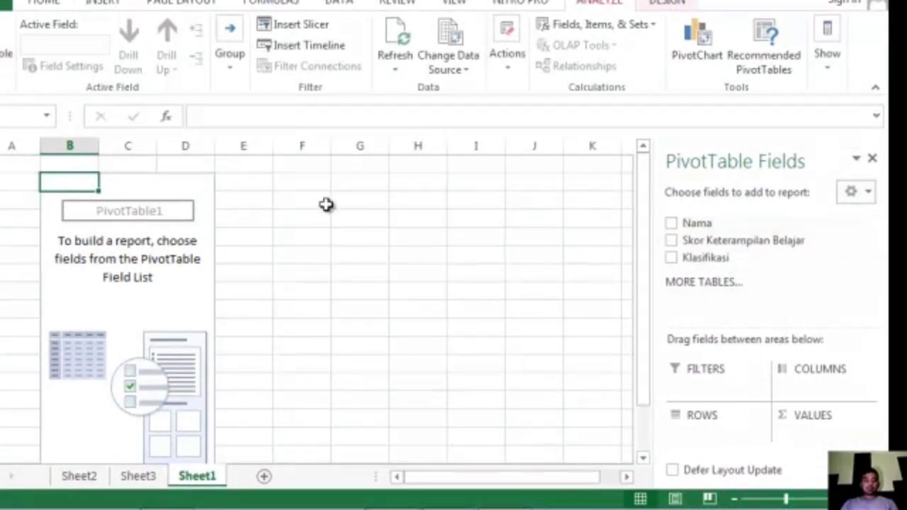
# - Hide the PivotTable field list by selecting an empty cell outside the report, and restore it by selecting the report area again
pyautogui.moveTo(646, 244)
pyautogui.mouseDown()
pyautogui.moveTo(644, 318)
pyautogui.moveTo(659, 241)
pyautogui.mouseUp()
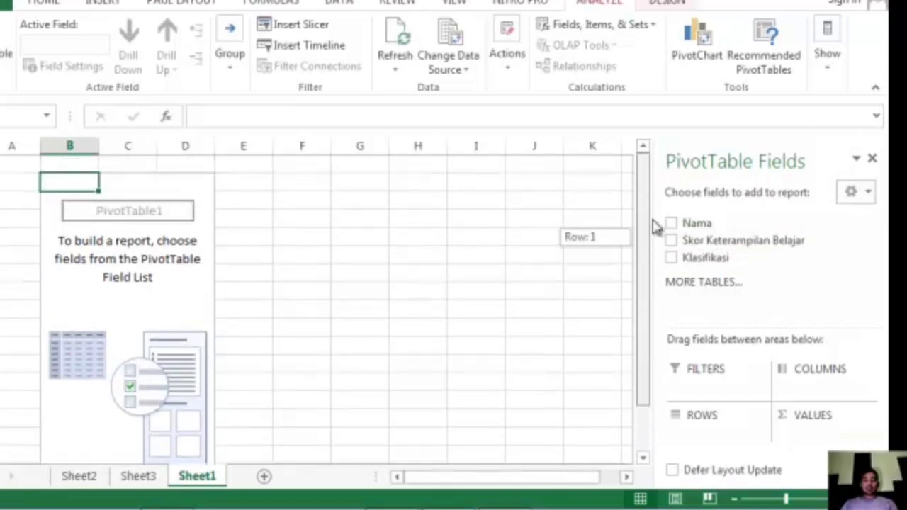
pyautogui.click(413, 190)
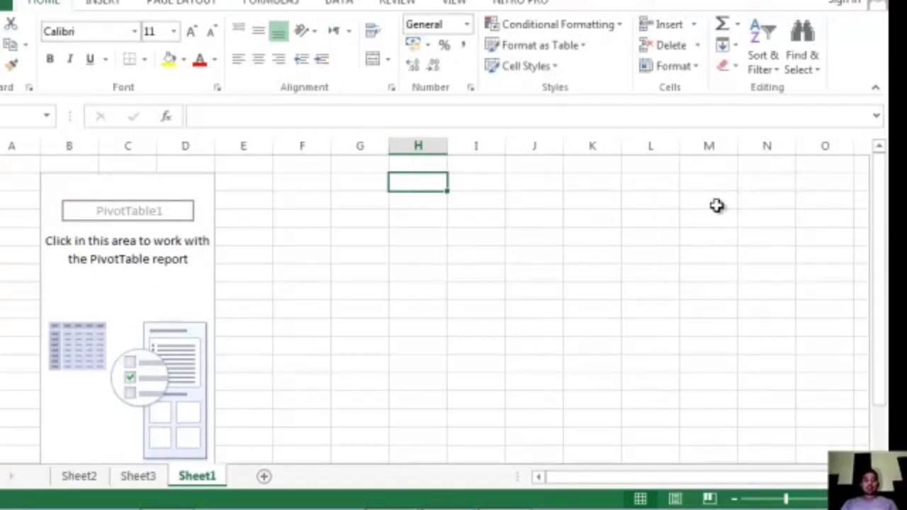
pyautogui.click(55, 179)
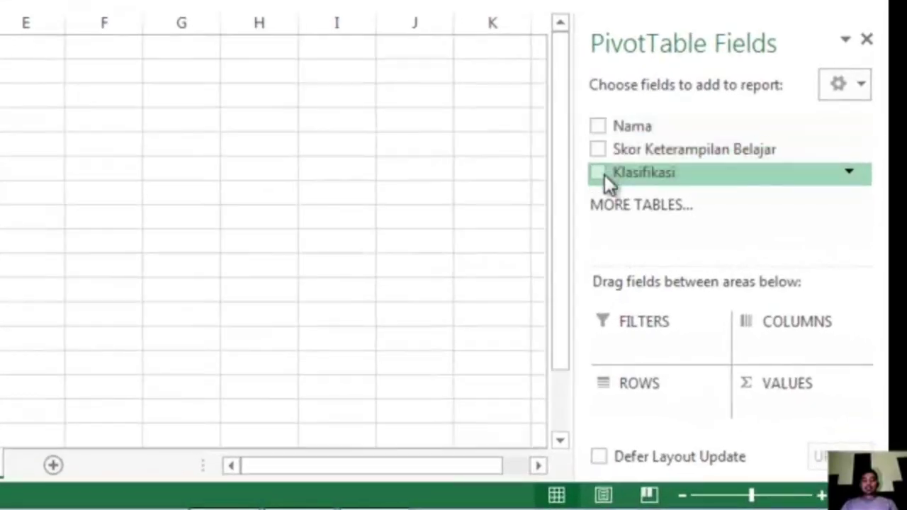
# - Add the Nama, Skor Keterampilan Belajar and Klasifikasi fields to the PivotTable report, in that order
pyautogui.click(597, 128)
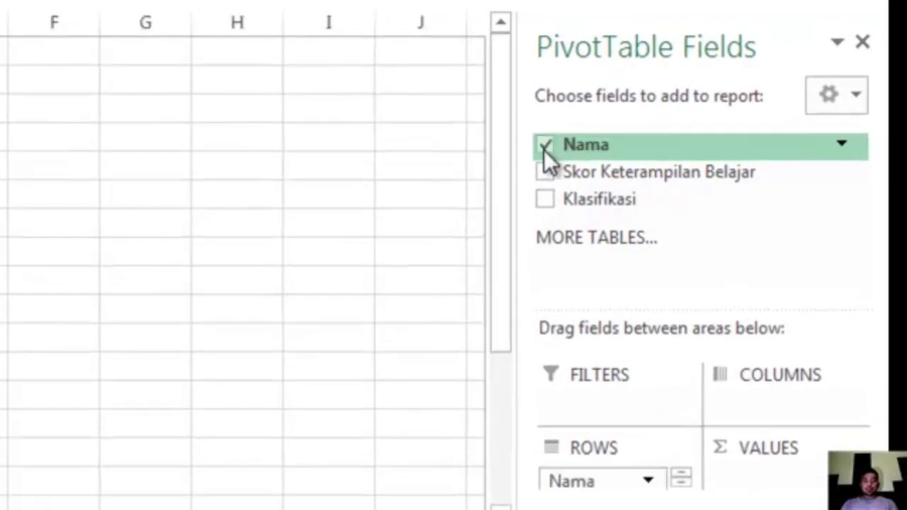
pyautogui.click(544, 167)
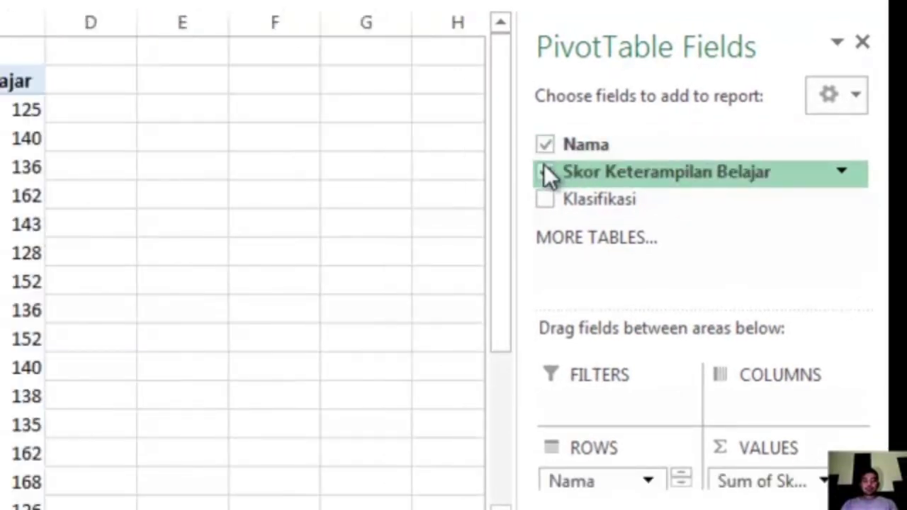
pyautogui.click(547, 199)
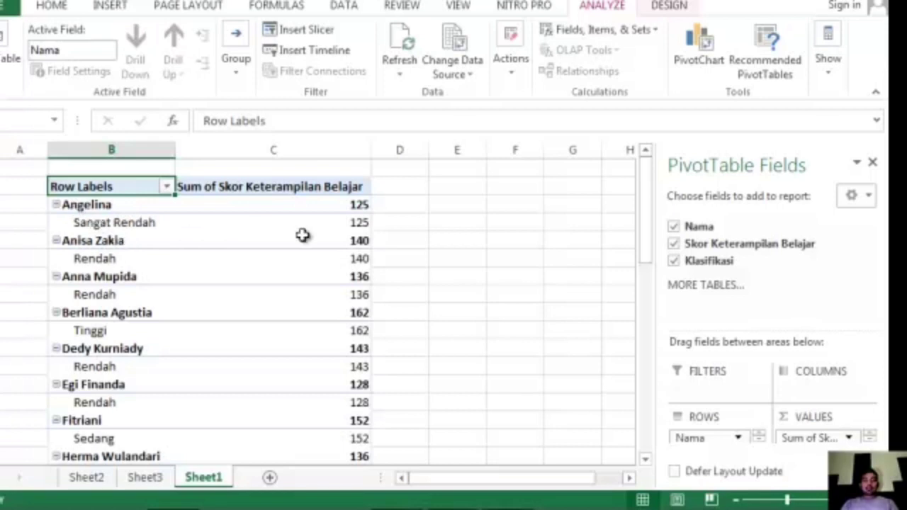
# - Try the report without Klasifikasi and Skor Keterampilan Belajar, and put both fields back in
pyautogui.click(675, 261)
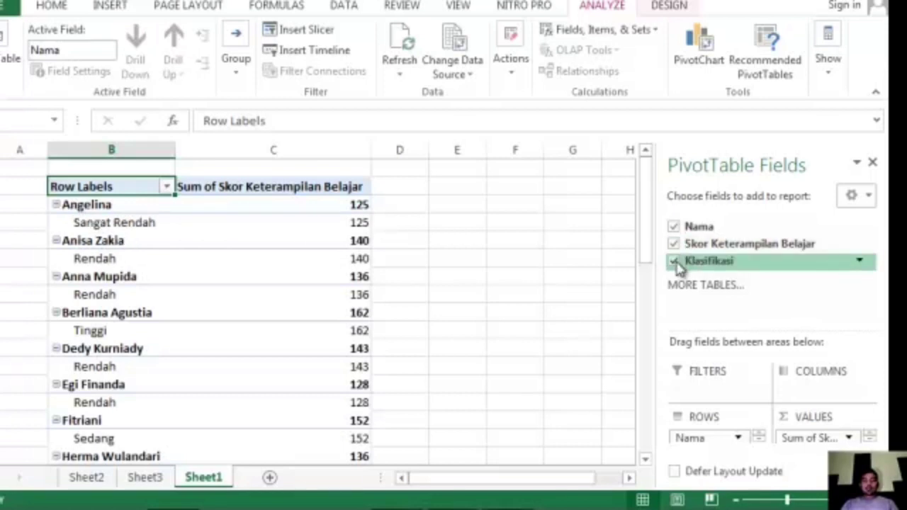
pyautogui.click(675, 261)
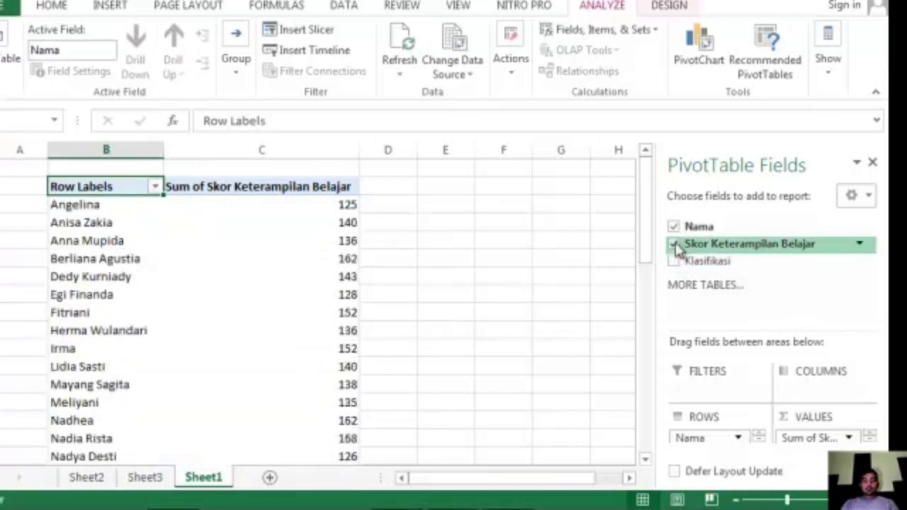
pyautogui.click(674, 244)
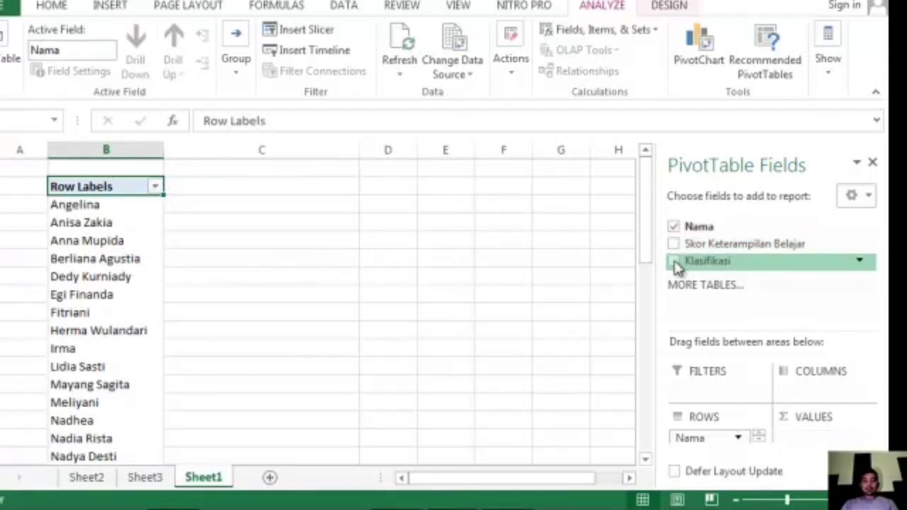
pyautogui.click(674, 262)
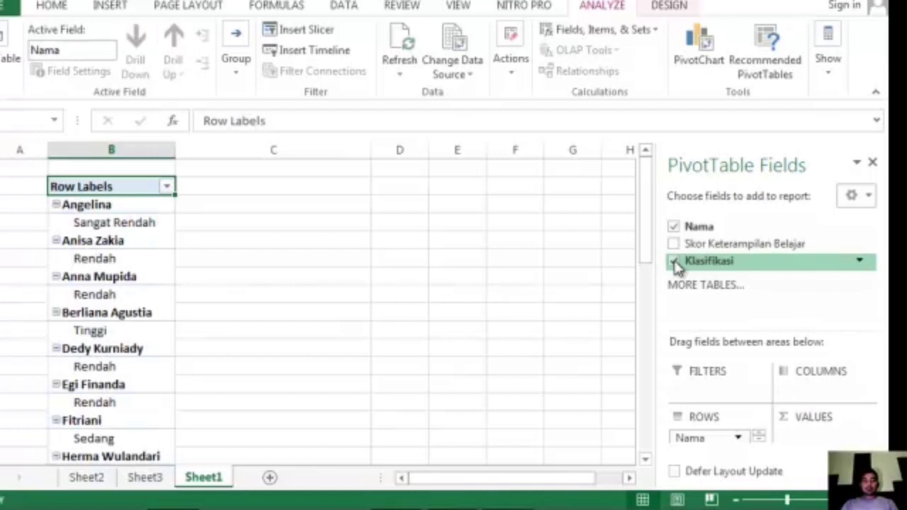
pyautogui.click(677, 244)
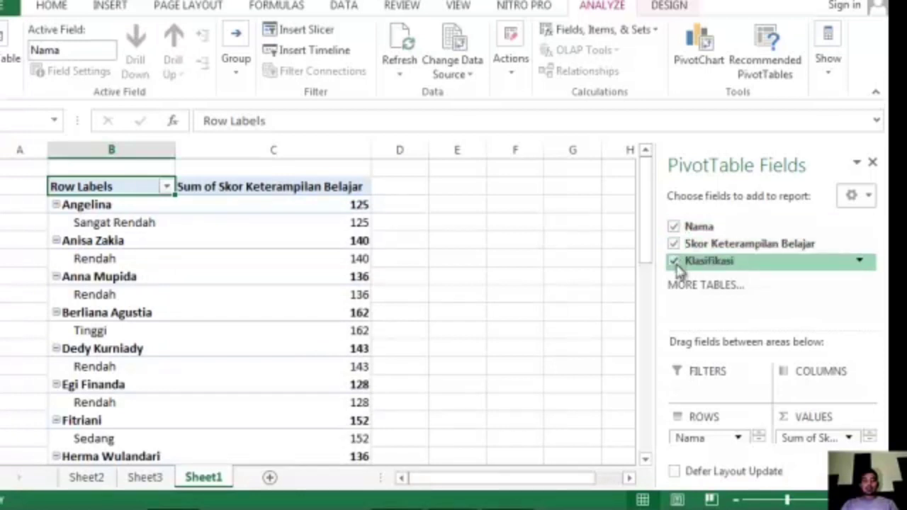
# - Remove Klasifikasi and Nama from the report and add them back with Klasifikasi first, so the names are grouped by classification
pyautogui.click(674, 262)
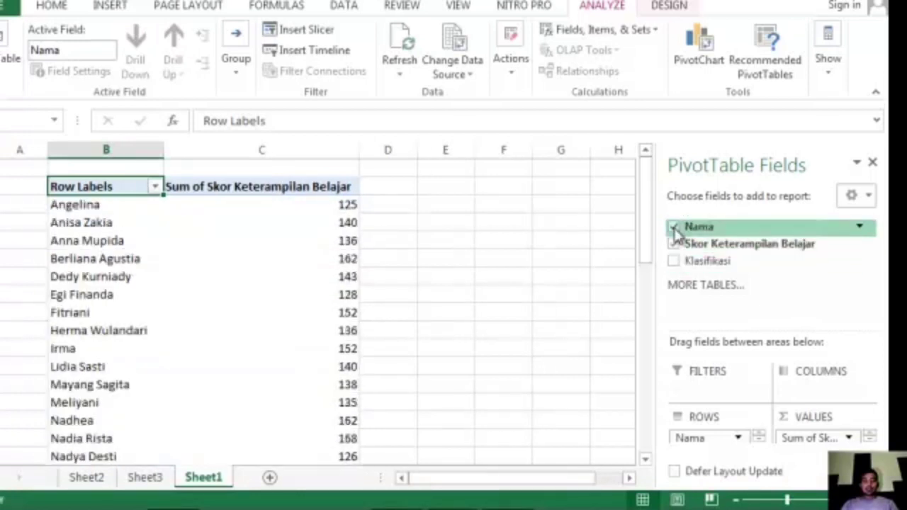
pyautogui.click(674, 228)
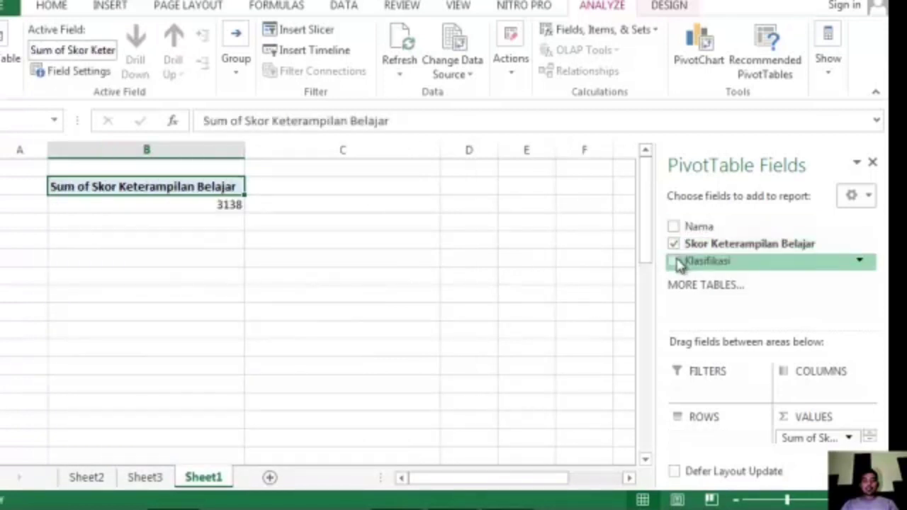
pyautogui.click(674, 262)
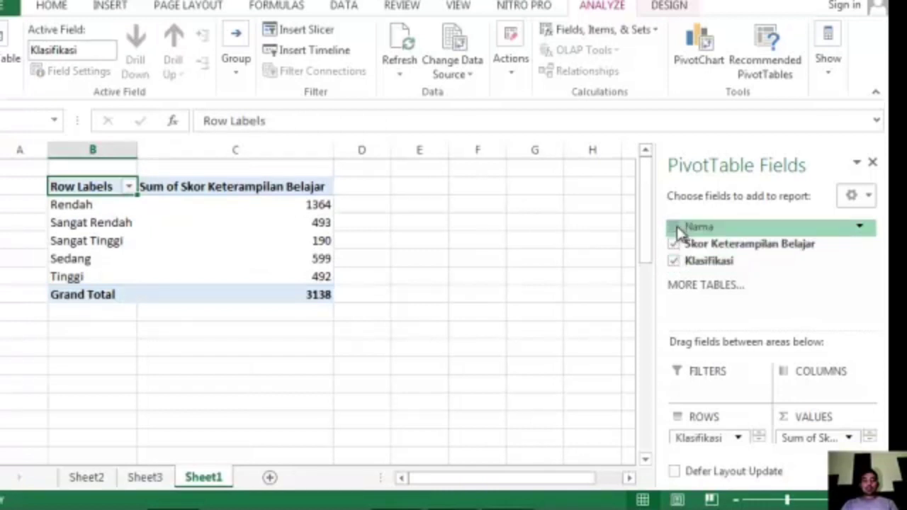
pyautogui.click(674, 228)
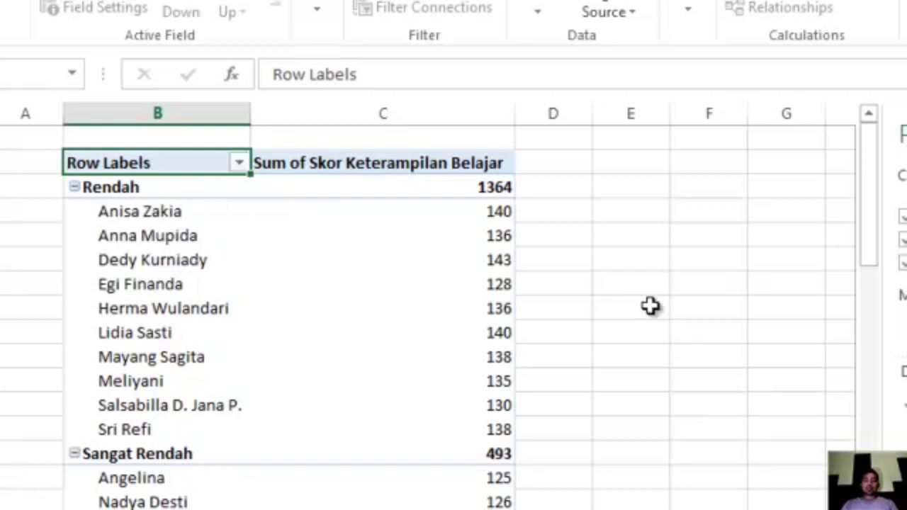
# - Examine the names and scores listed under each classification in the PivotTable, together with the group sums
pyautogui.moveTo(867, 228); pyautogui.dragTo(884, 318)
pyautogui.moveTo(867, 280); pyautogui.dragTo(867, 174)
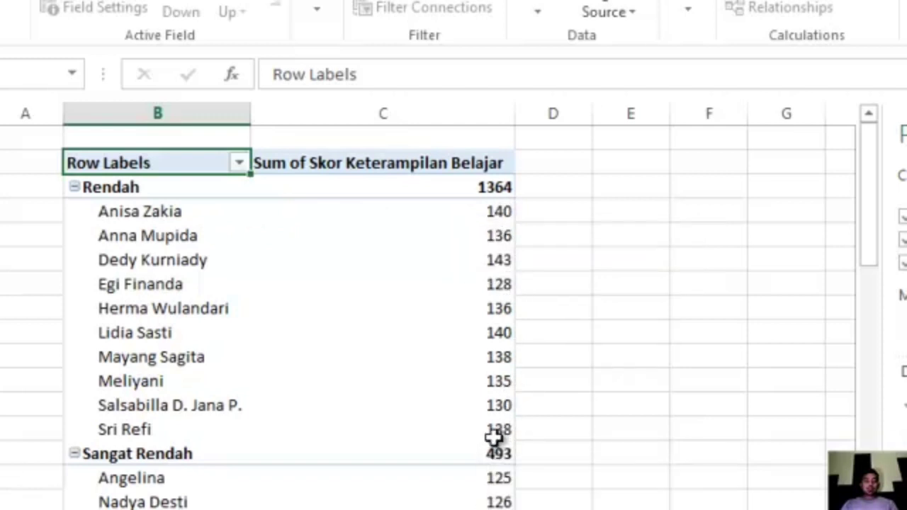
pyautogui.moveTo(505, 436)
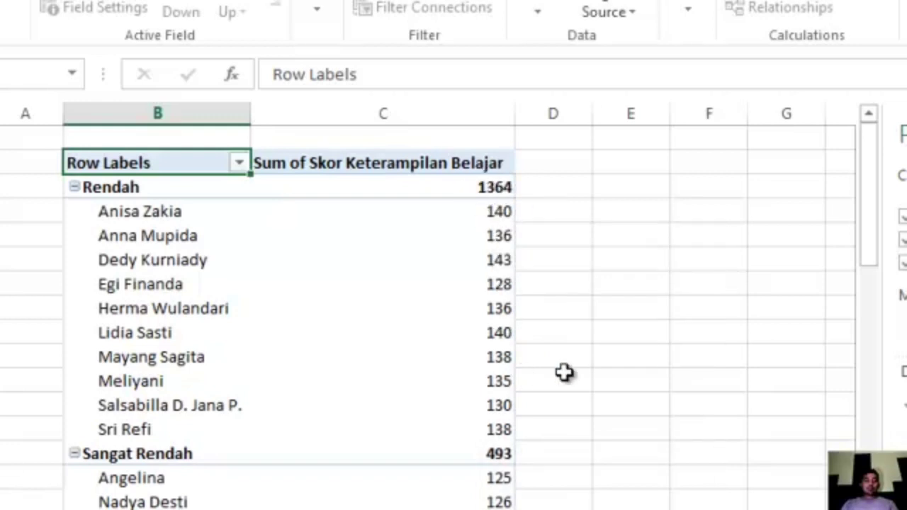
pyautogui.moveTo(864, 264); pyautogui.dragTo(868, 288)
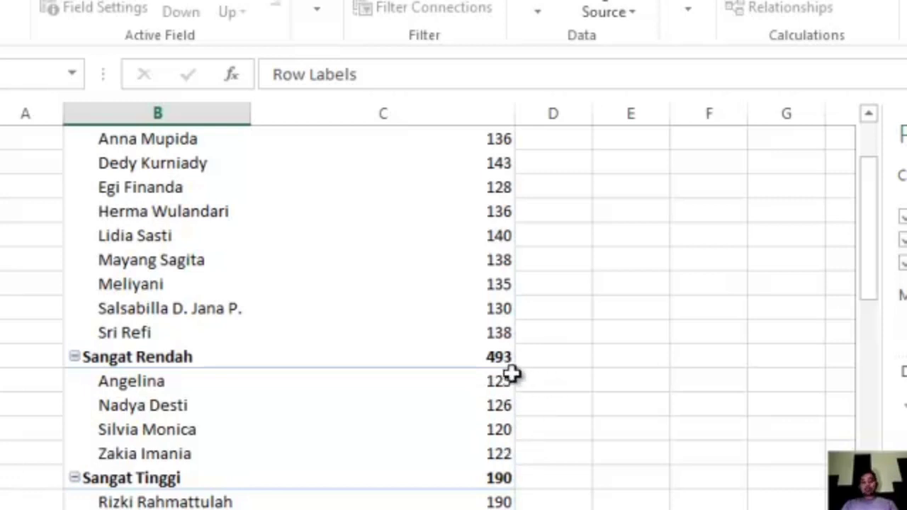
pyautogui.moveTo(869, 287); pyautogui.dragTo(872, 247)
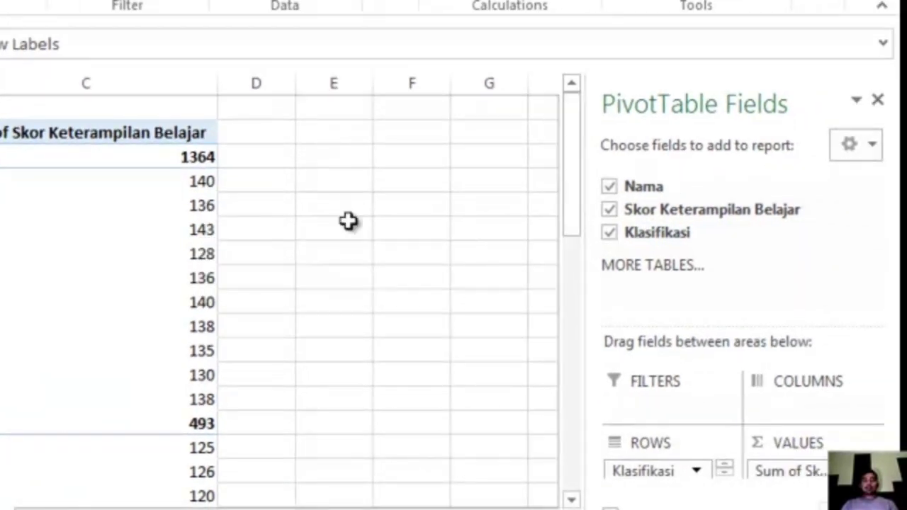
pyautogui.moveTo(559, 136); pyautogui.dragTo(563, 92)
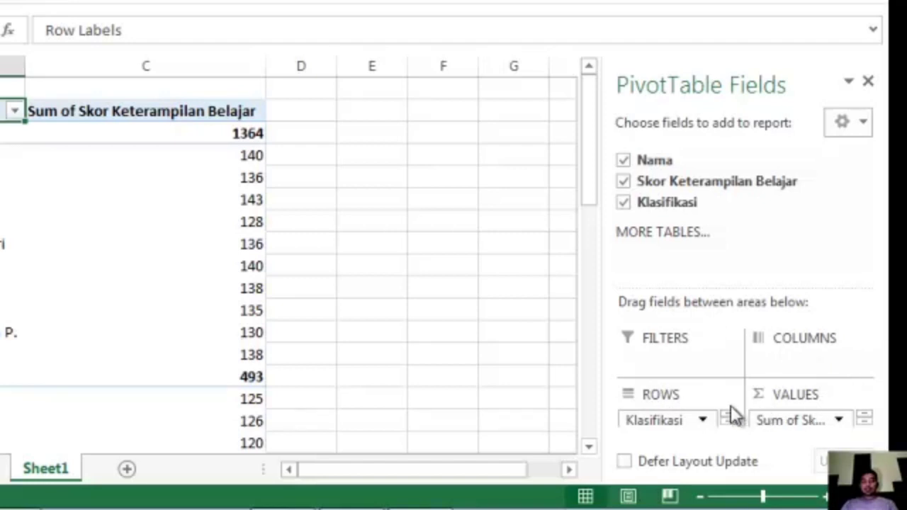
# - Move the Klasifikasi field from Rows to Columns, keep Nama in Rows, and bring the whole cross-table into view
pyautogui.moveTo(584, 186); pyautogui.dragTo(589, 428)
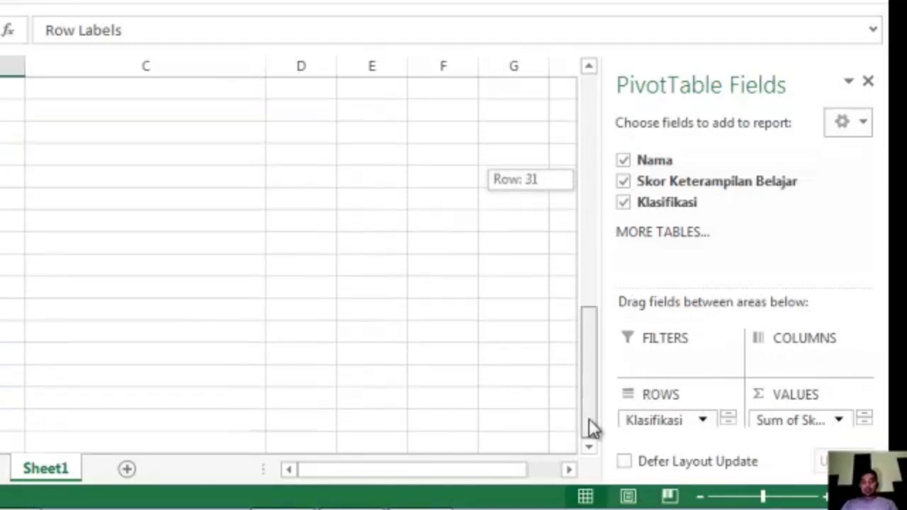
pyautogui.click(729, 423)
pyautogui.click(728, 423)
pyautogui.click(729, 414)
pyautogui.click(729, 413)
pyautogui.click(729, 423)
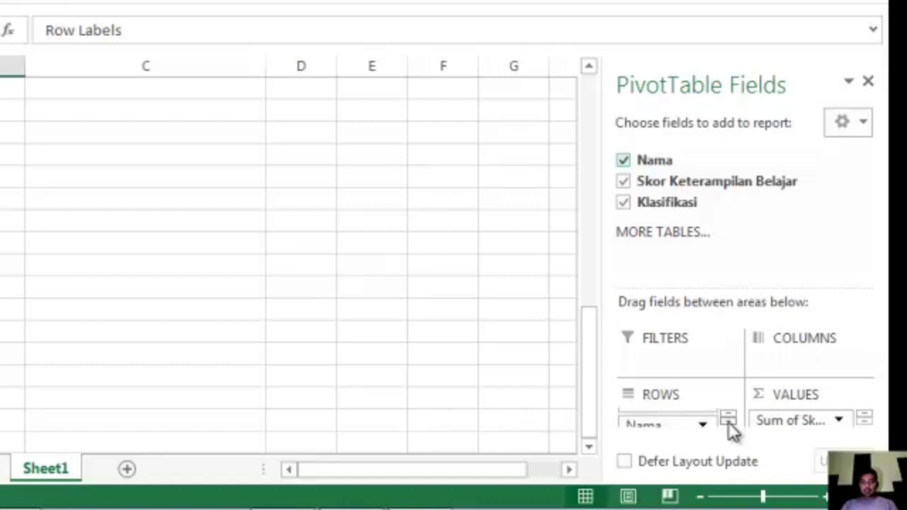
pyautogui.click(729, 423)
pyautogui.click(729, 413)
pyautogui.moveTo(671, 429); pyautogui.dragTo(795, 363)
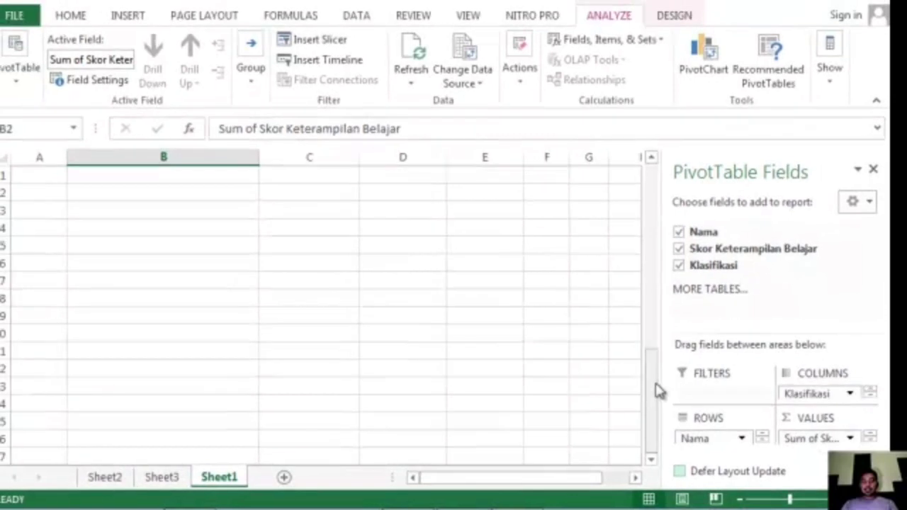
pyautogui.moveTo(658, 390); pyautogui.dragTo(656, 206)
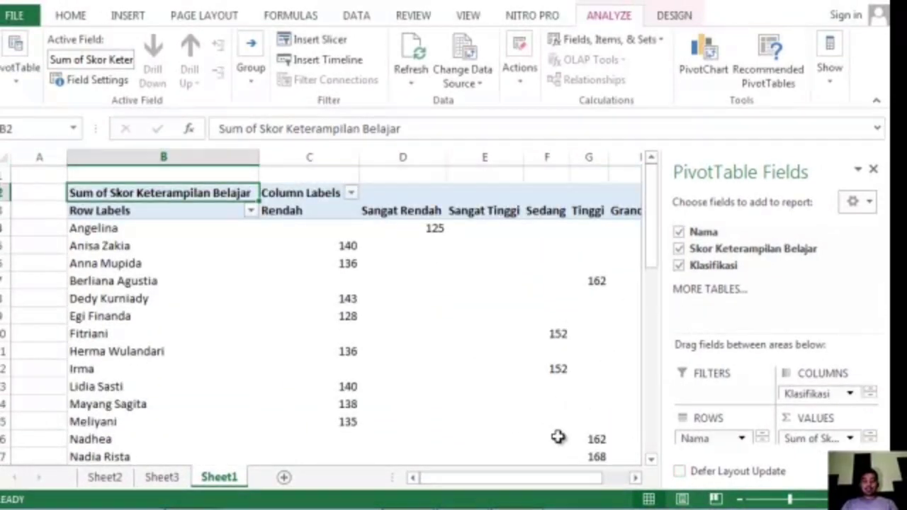
pyautogui.click(741, 503)
pyautogui.click(741, 503)
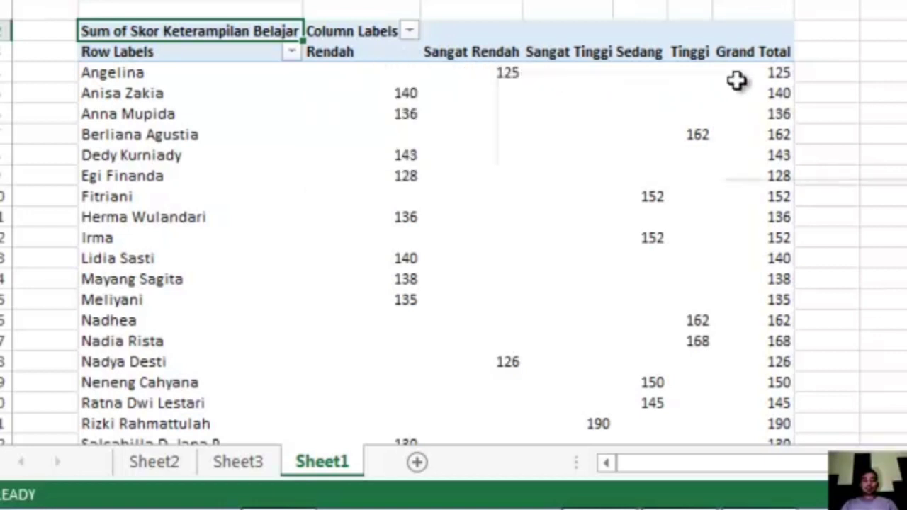
# - Move the Klasifikasi field from Columns back to Rows above Nama, grouping the names by classification
pyautogui.moveTo(395, 121)
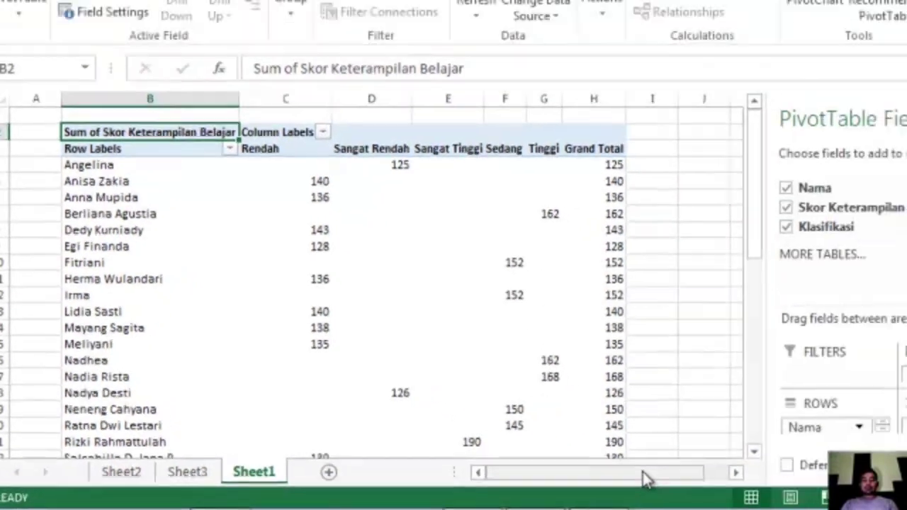
pyautogui.moveTo(819, 463); pyautogui.dragTo(824, 462)
pyautogui.moveTo(572, 482); pyautogui.dragTo(562, 482)
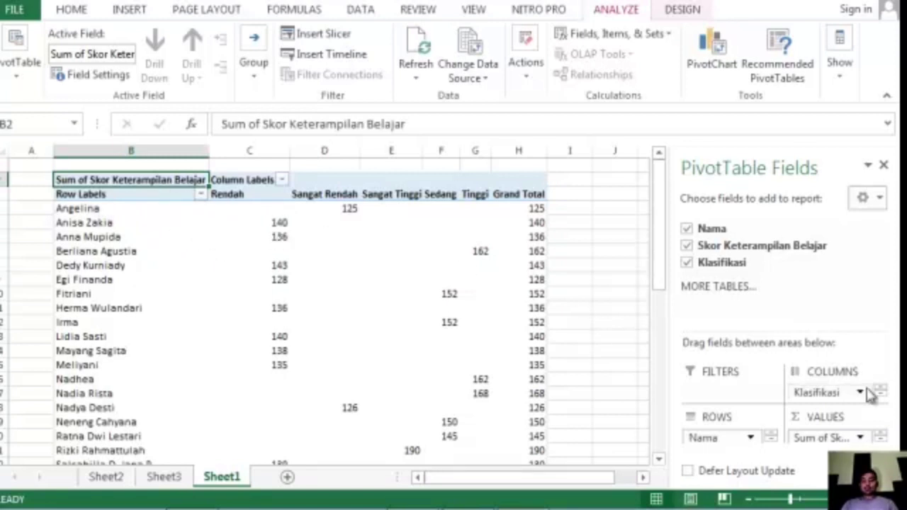
pyautogui.moveTo(838, 394); pyautogui.dragTo(718, 440)
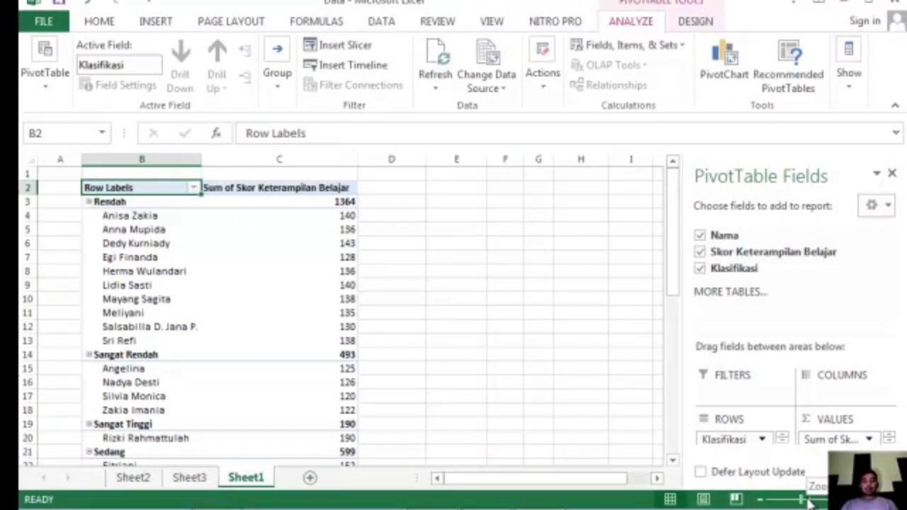
pyautogui.click(810, 500)
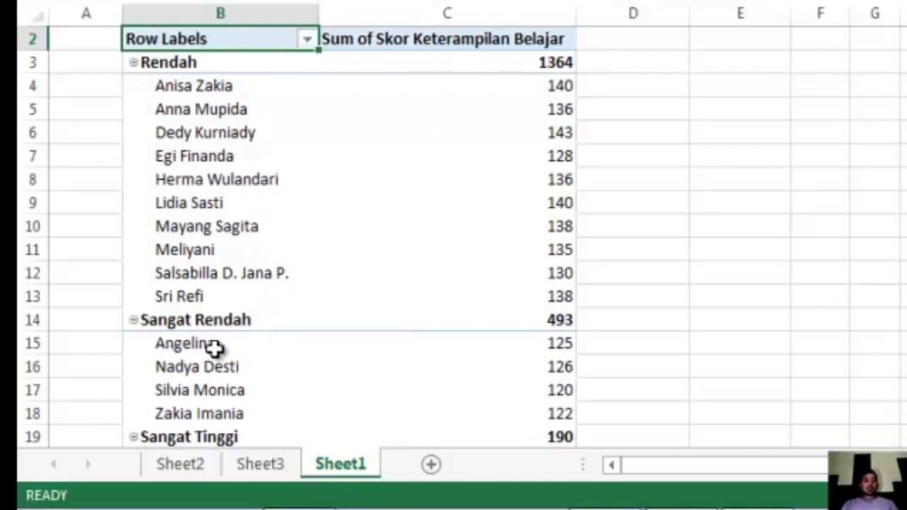
pyautogui.moveTo(889, 187); pyautogui.dragTo(881, 149)
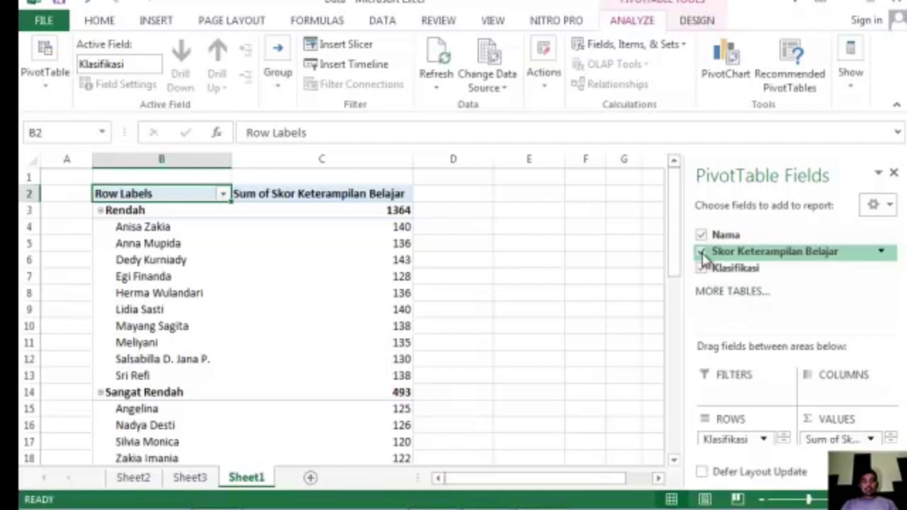
# - Take Skor Keterampilan Belajar out and put it back, remove Klasifikasi from the report, and move Nama from Rows to Filters
pyautogui.click(702, 253)
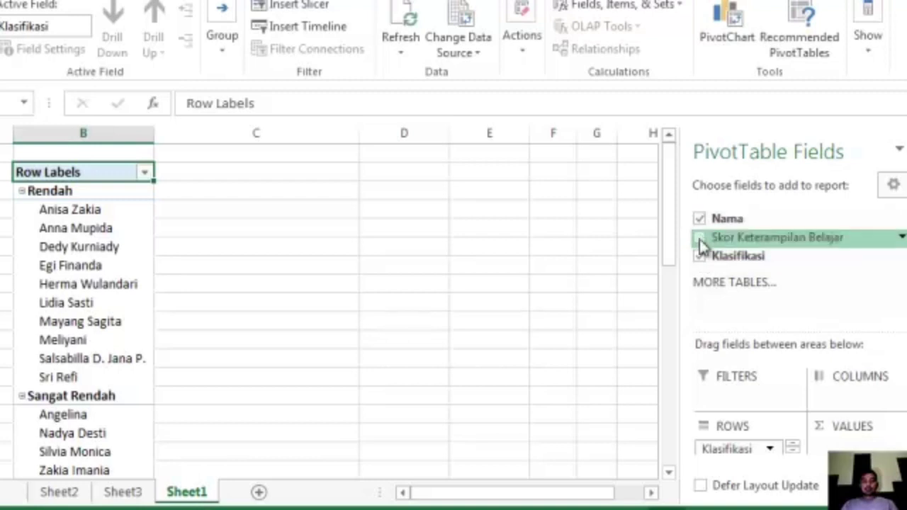
pyautogui.click(701, 239)
pyautogui.click(701, 257)
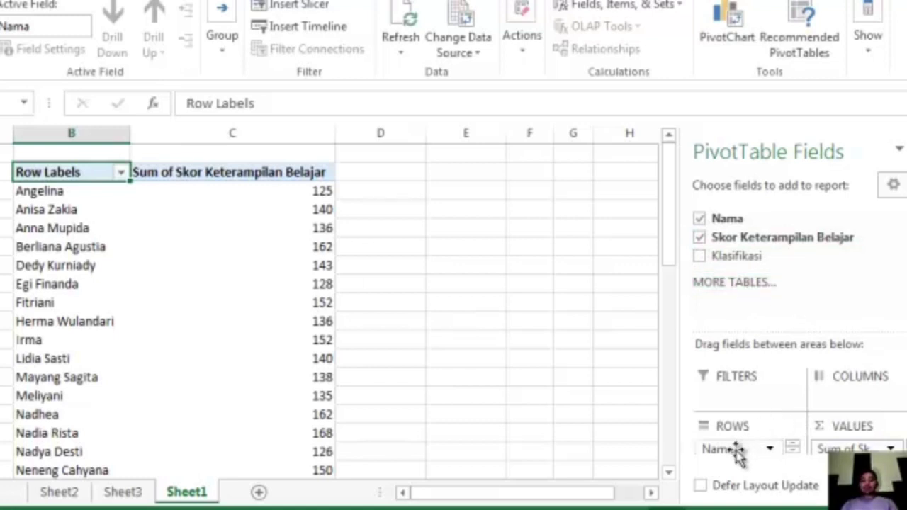
pyautogui.moveTo(738, 453); pyautogui.dragTo(748, 400)
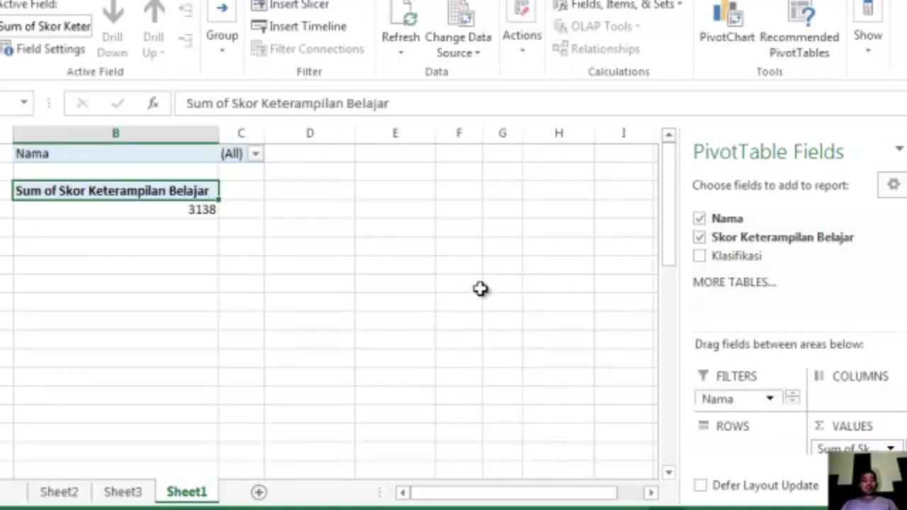
# - Filter the report to the first person listed in the Nama report filter
pyautogui.click(255, 156)
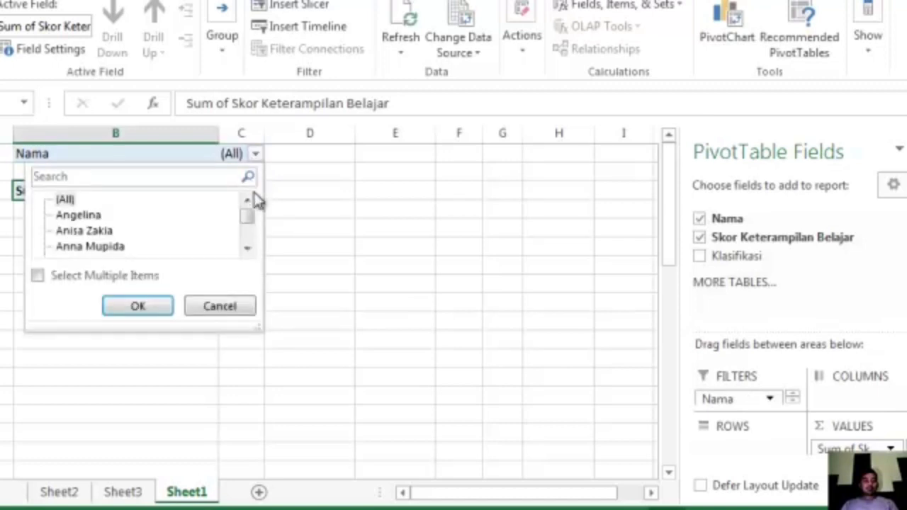
pyautogui.click(92, 216)
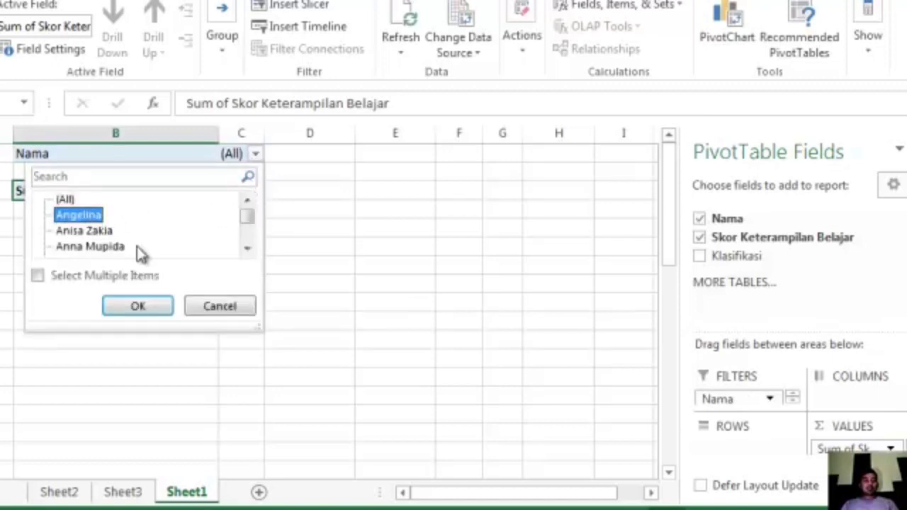
pyautogui.click(149, 305)
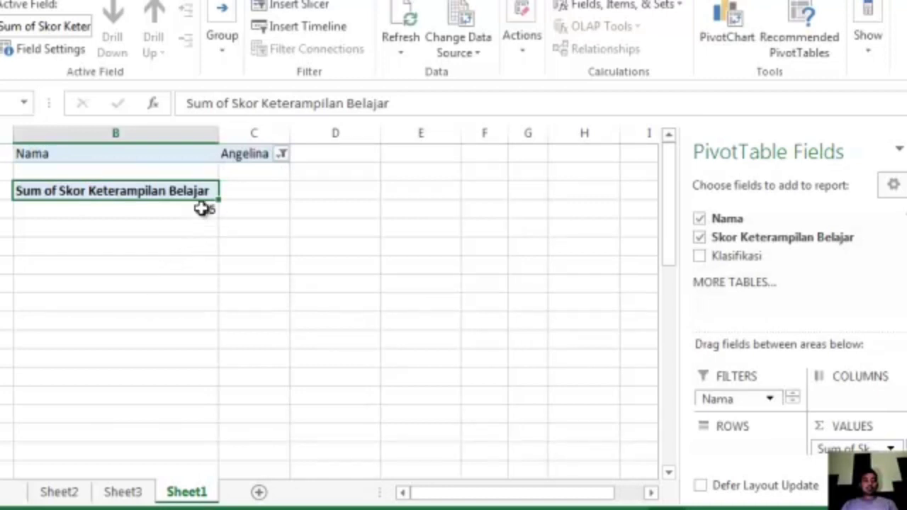
# - Add Klasifikasi back to Rows and filter the report to another single person further down the Nama list
pyautogui.click(700, 257)
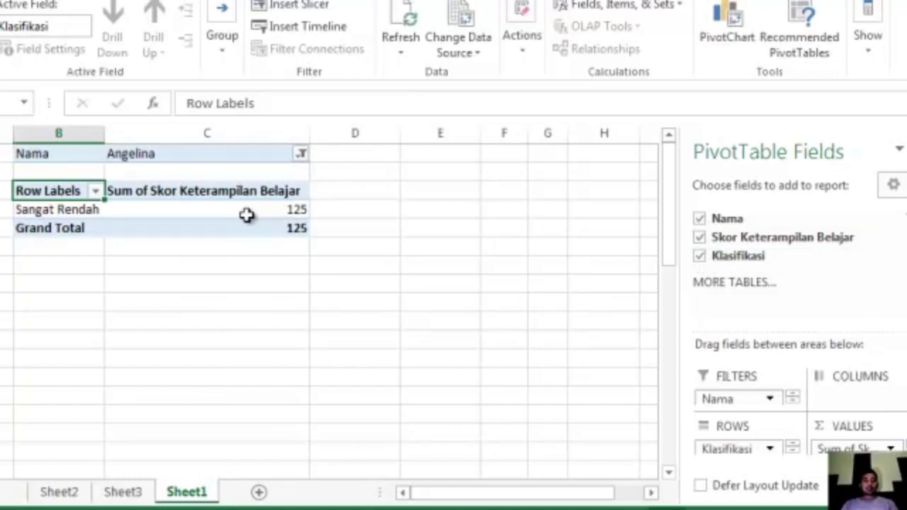
pyautogui.click(303, 154)
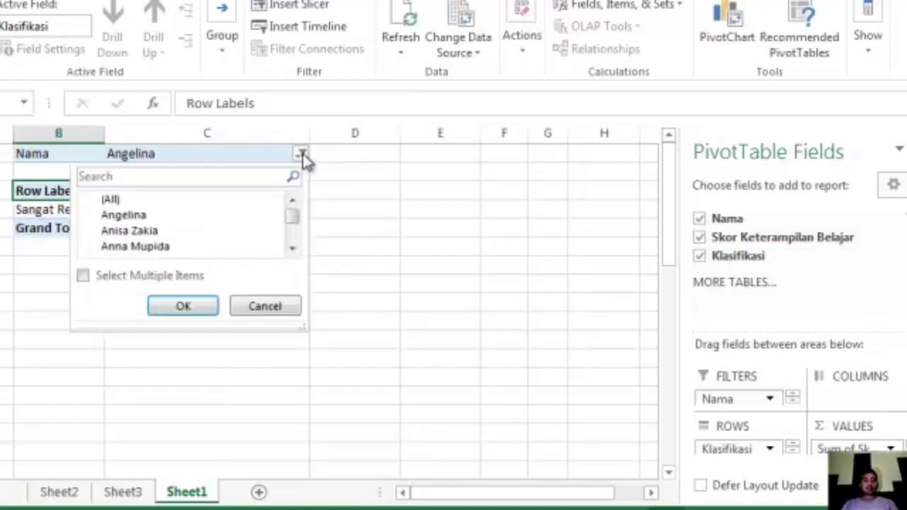
pyautogui.scroll(-8, 296, 218)
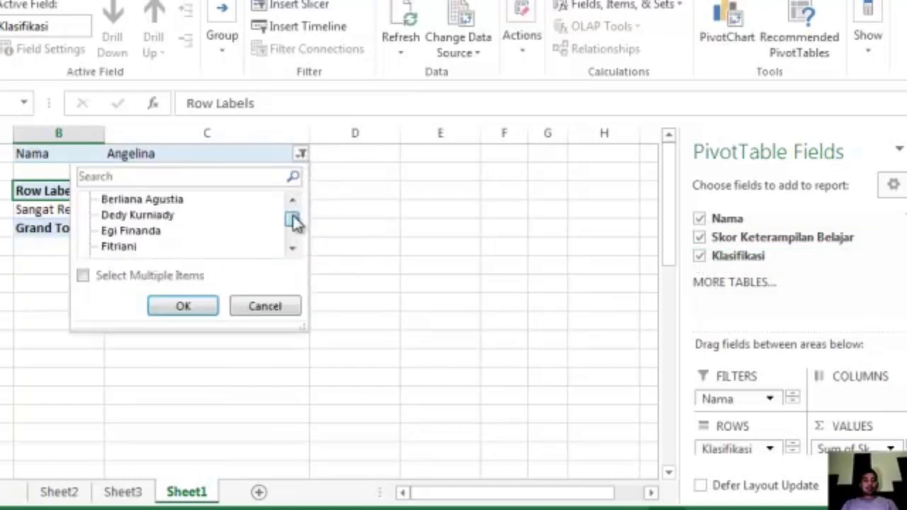
pyautogui.click(130, 231)
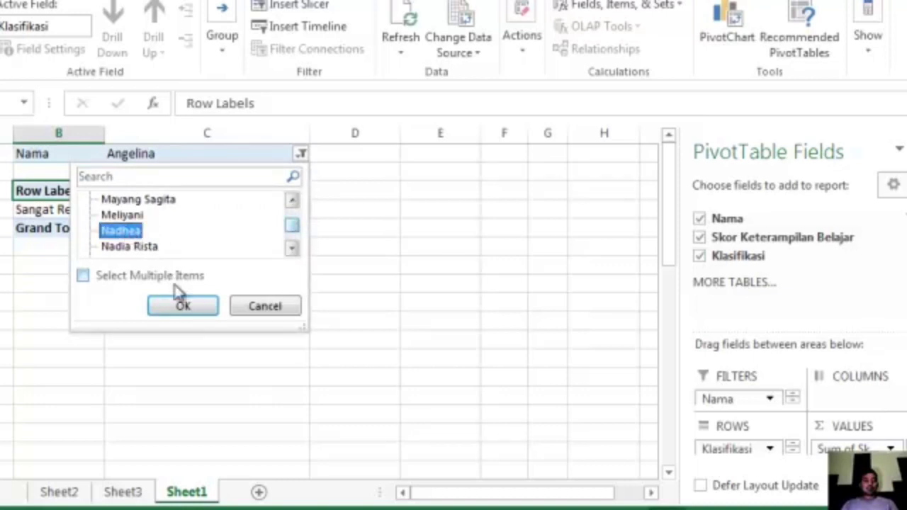
pyautogui.click(183, 306)
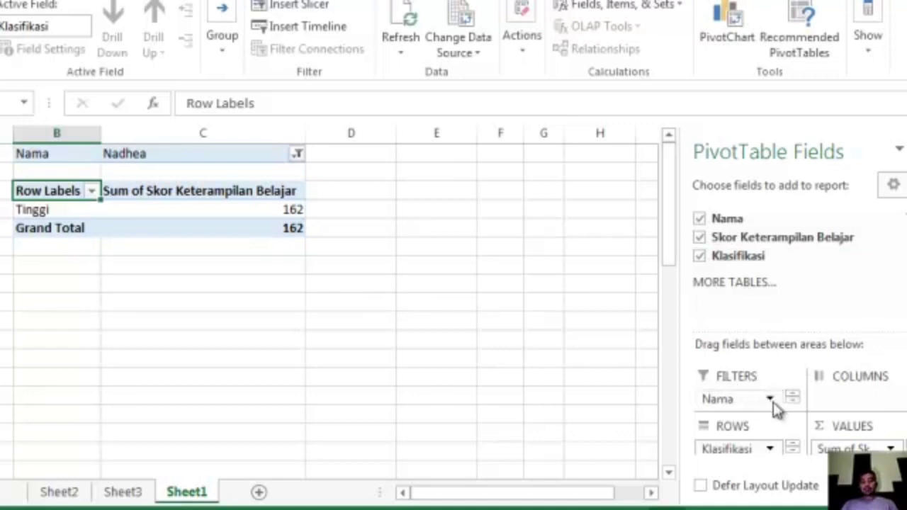
# - Move Nama from Filters to Rows under Klasifikasi, and insert a Stacked Column PivotChart of the report
pyautogui.moveTo(757, 399); pyautogui.dragTo(757, 461)
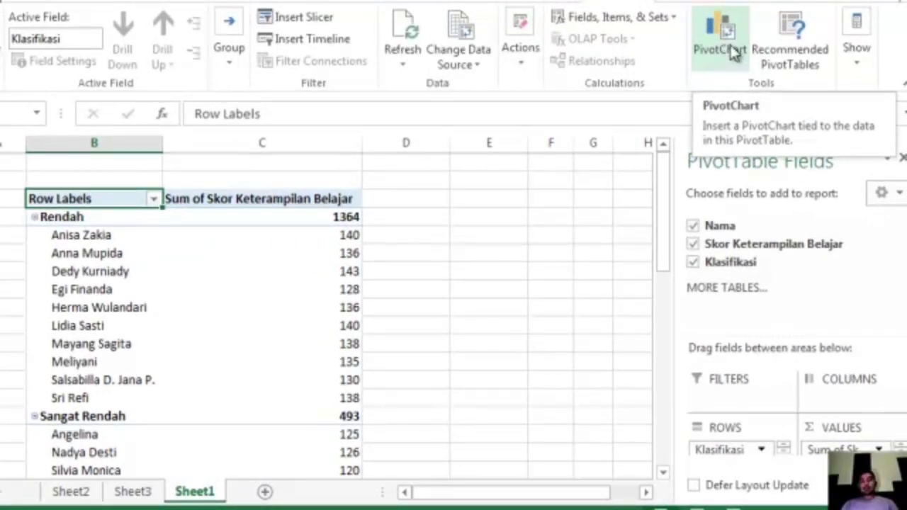
pyautogui.click(731, 47)
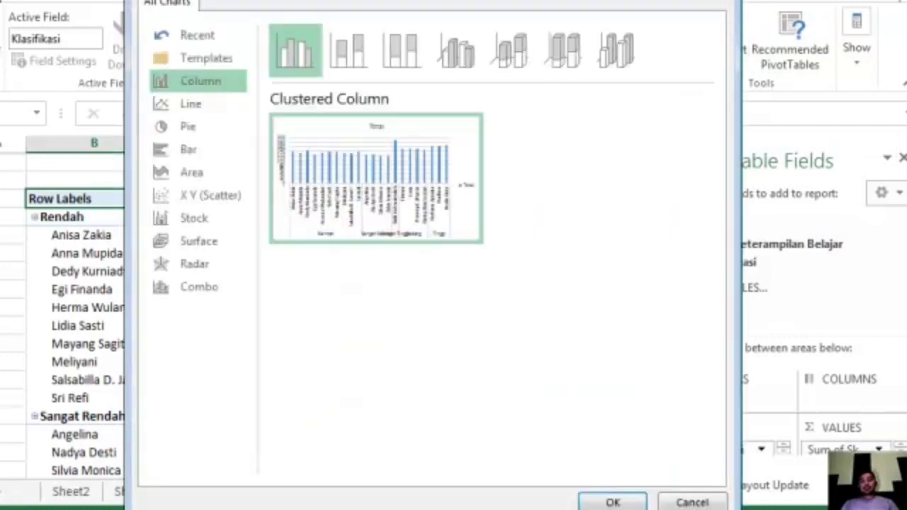
pyautogui.click(725, 1)
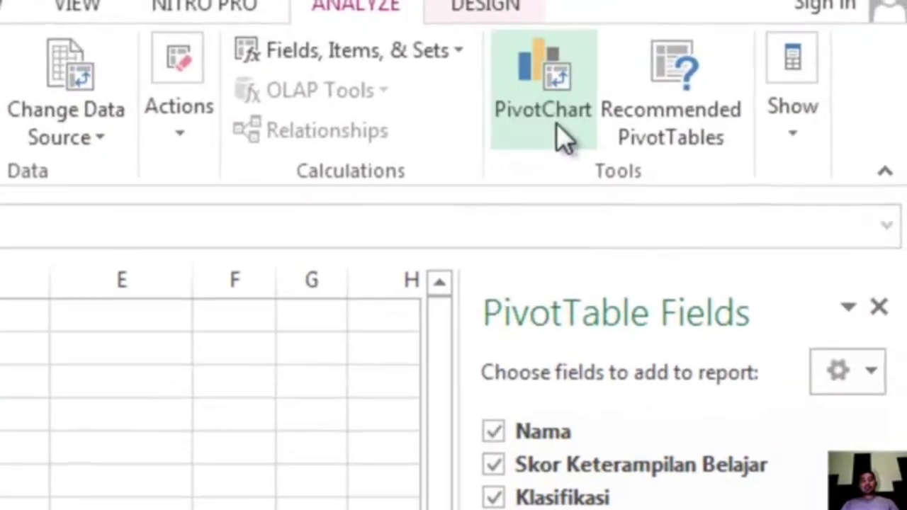
pyautogui.click(730, 64)
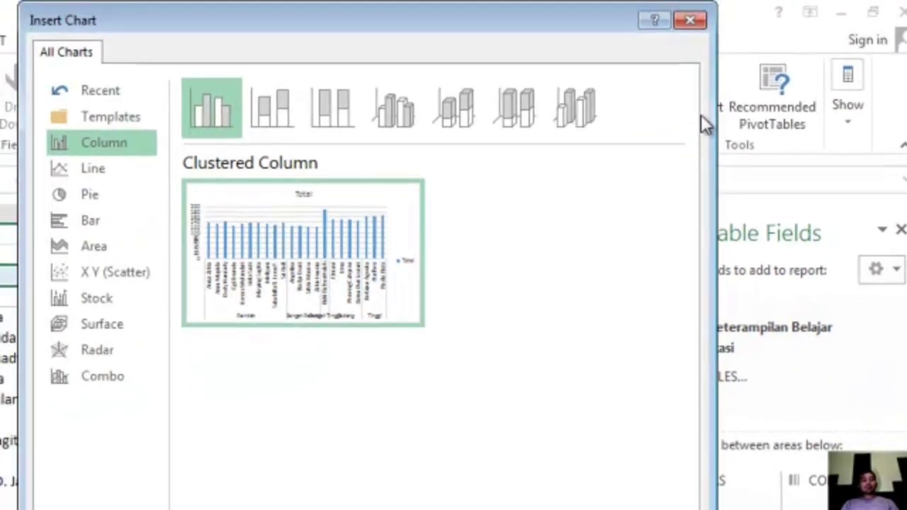
pyautogui.moveTo(392, 236)
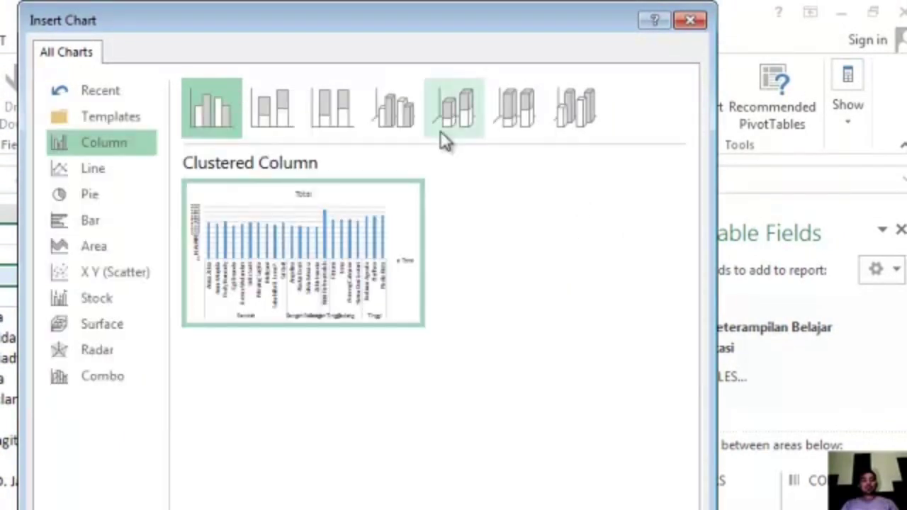
pyautogui.click(284, 112)
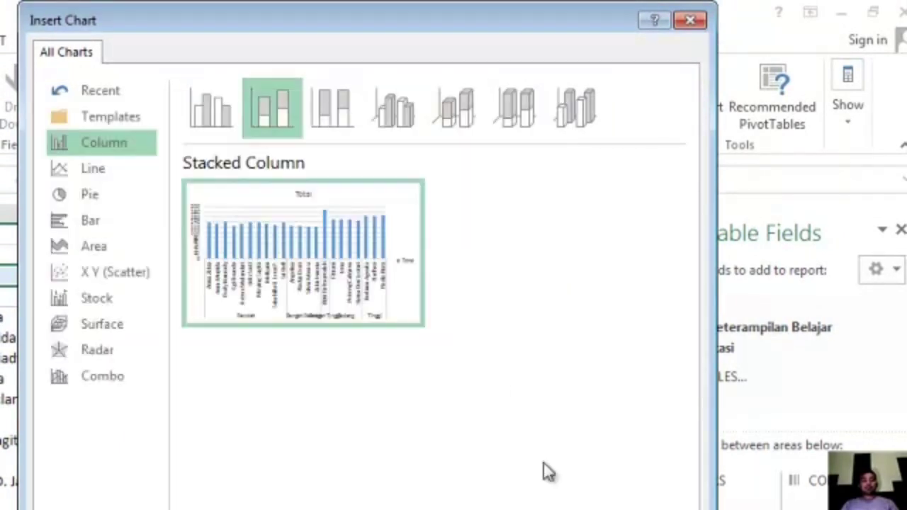
pyautogui.click(722, 491)
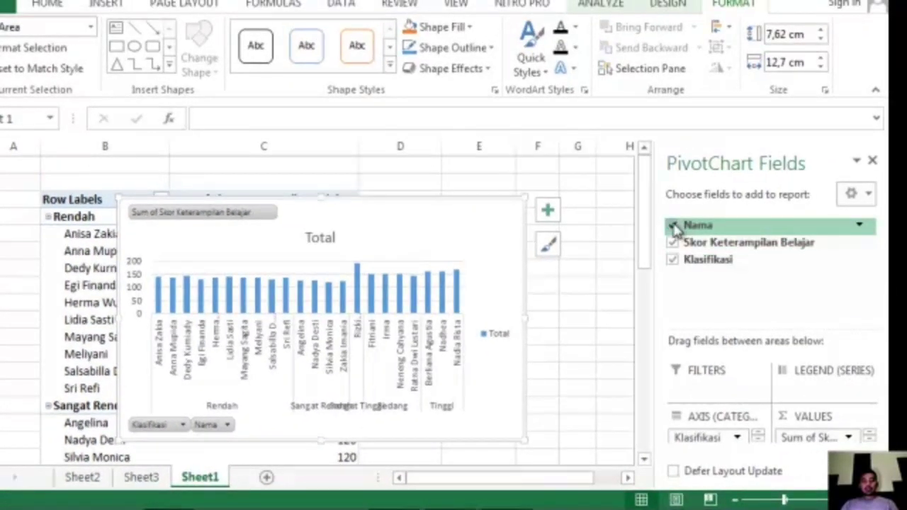
# - Remove Nama from the PivotChart and place the chart beside the PivotTable, clear of the sums, to compare bars with values
pyautogui.click(672, 226)
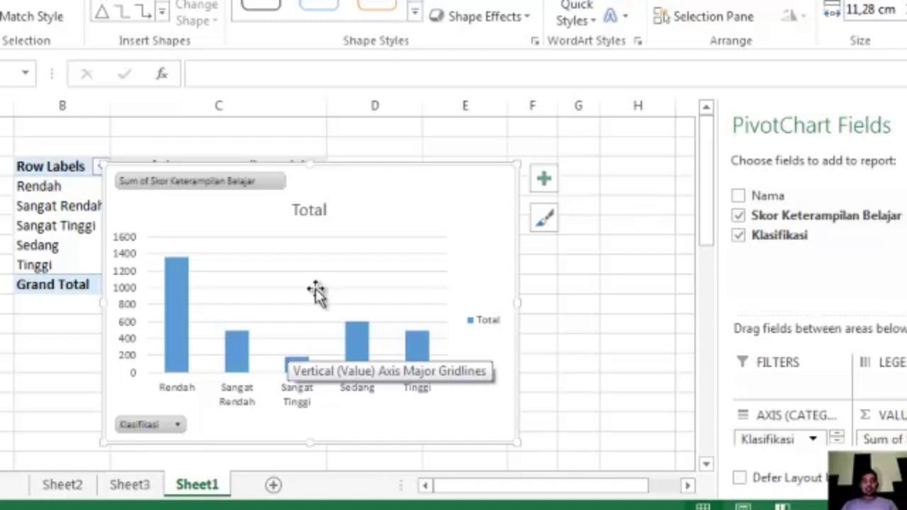
pyautogui.moveTo(365, 211); pyautogui.dragTo(502, 159)
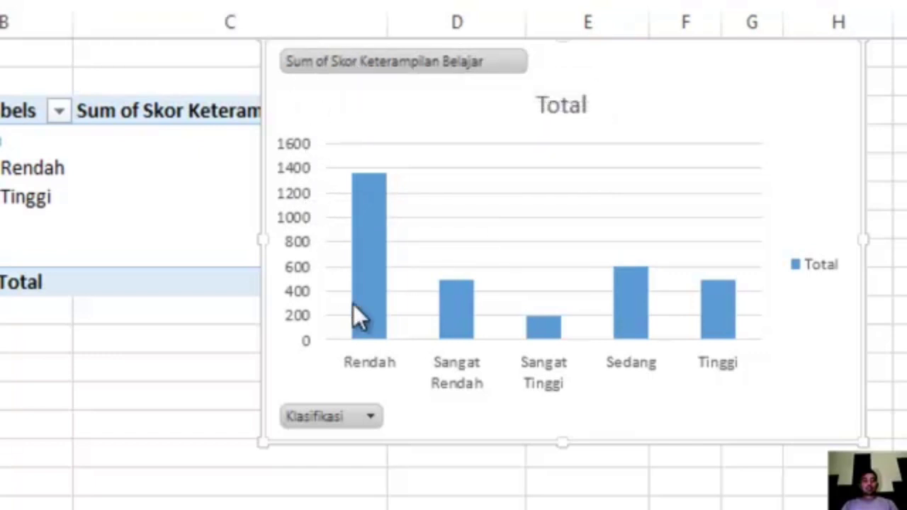
pyautogui.moveTo(391, 97); pyautogui.dragTo(561, 96)
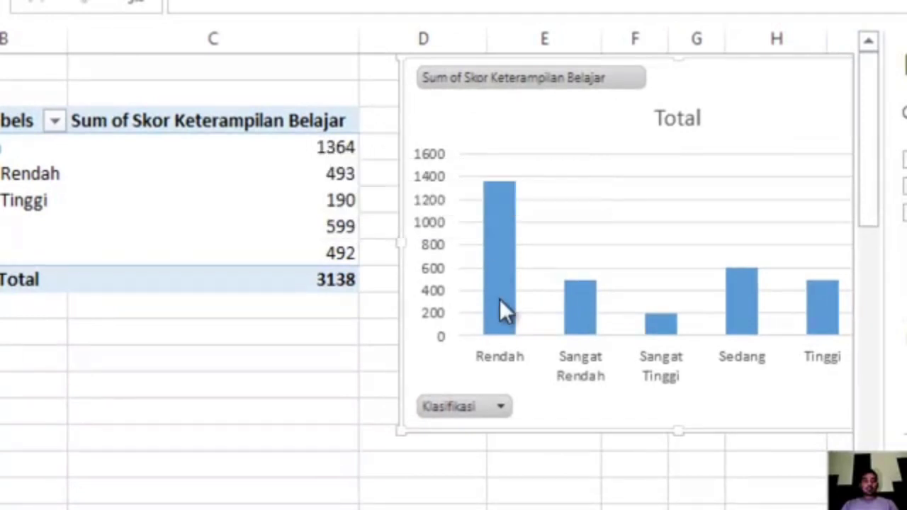
pyautogui.moveTo(502, 289)
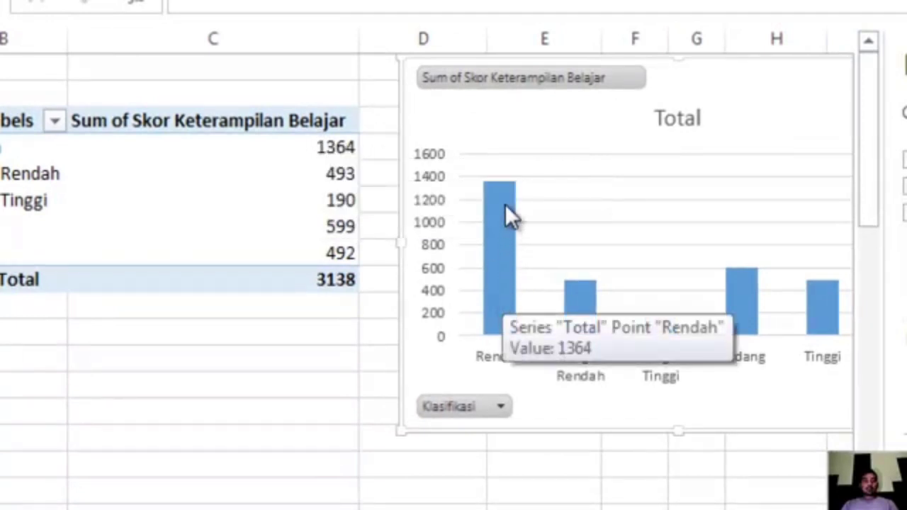
pyautogui.moveTo(345, 155)
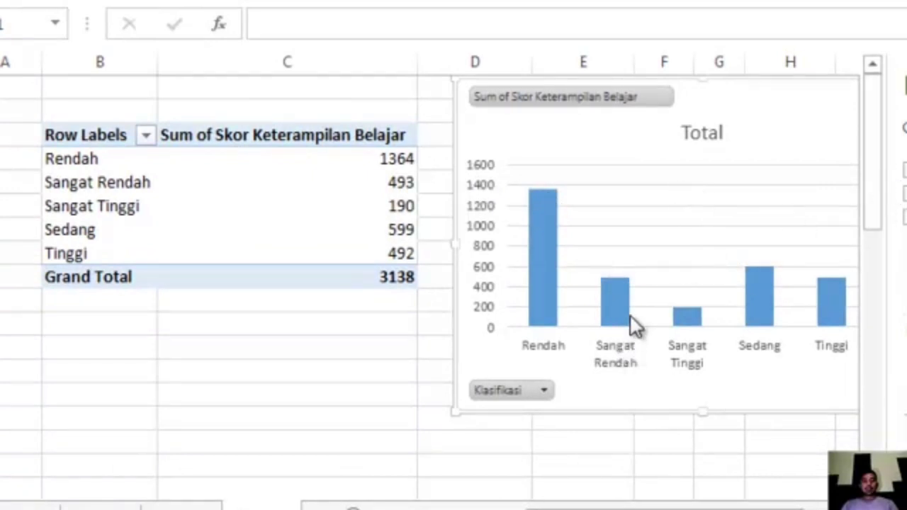
pyautogui.moveTo(623, 318)
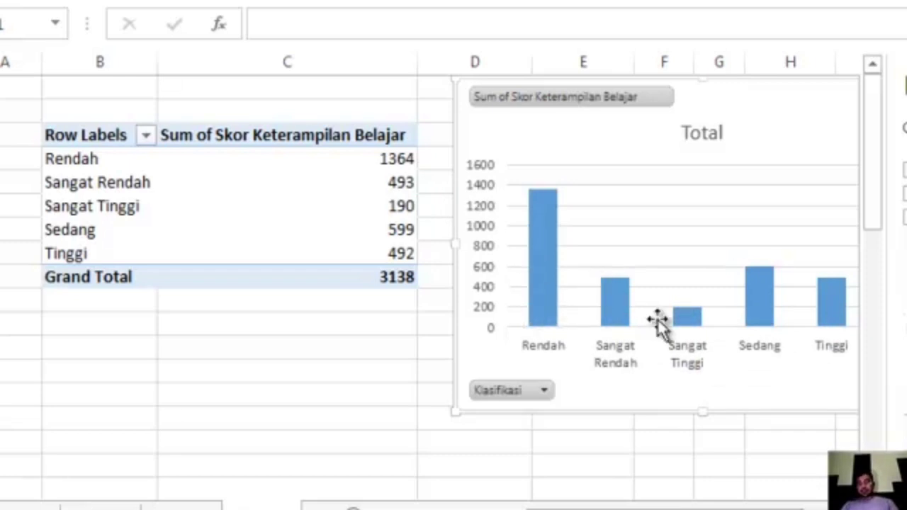
# - Switch the PivotChart's rows and columns so the Klasifikasi categories stack in one column, and reposition the chart over columns C to E
pyautogui.moveTo(772, 104); pyautogui.dragTo(655, 102)
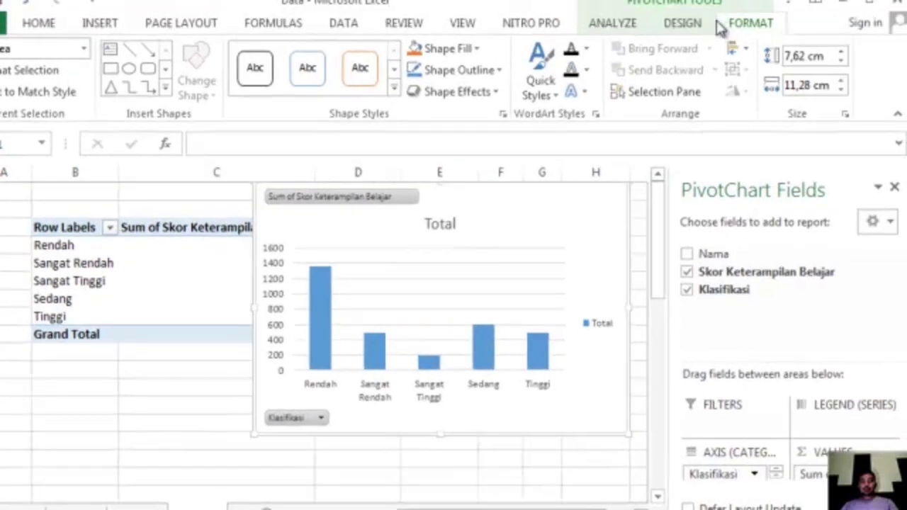
pyautogui.click(682, 24)
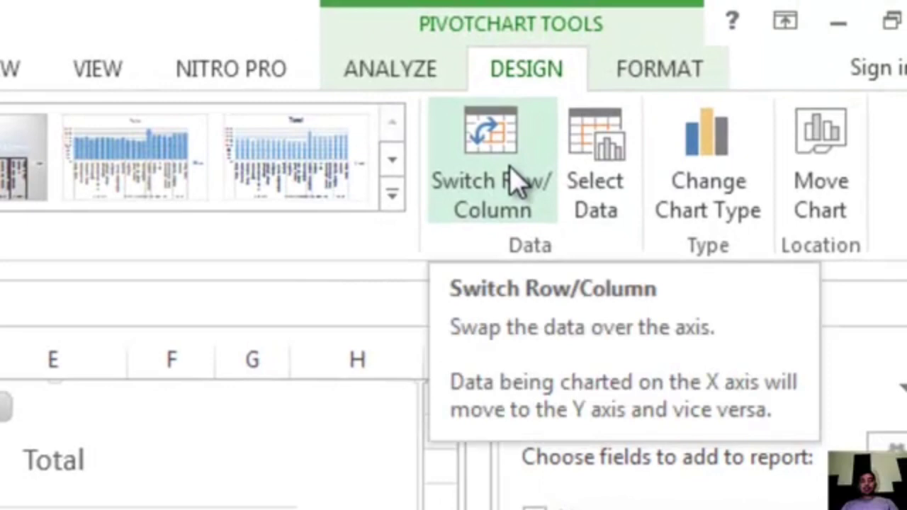
pyautogui.click(512, 174)
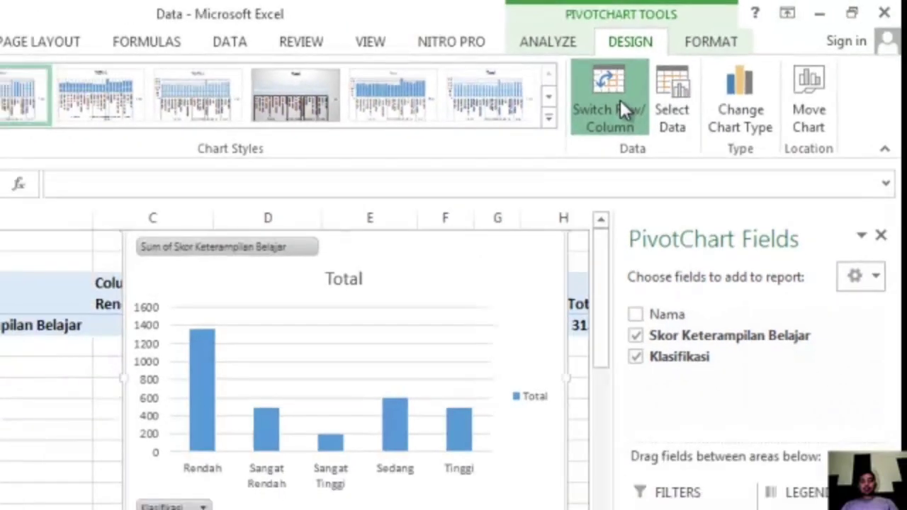
pyautogui.click(512, 175)
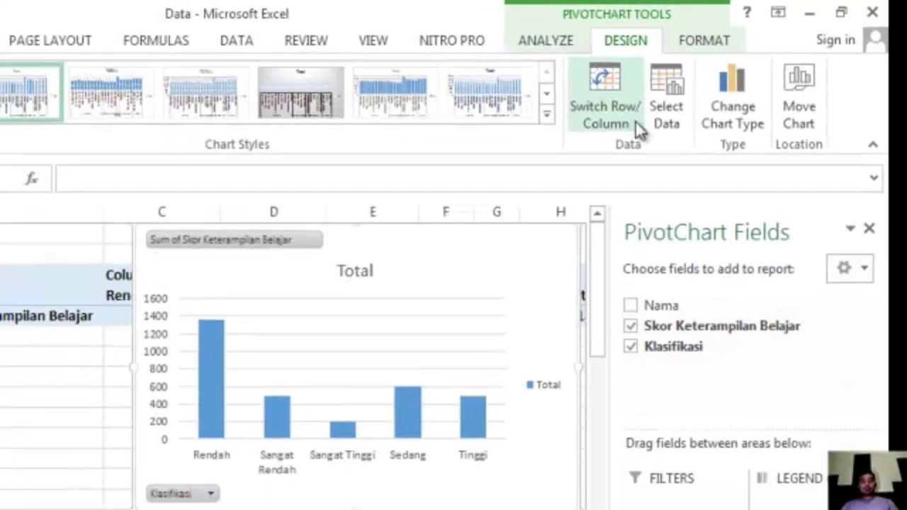
pyautogui.click(581, 157)
pyautogui.moveTo(534, 235); pyautogui.dragTo(380, 237)
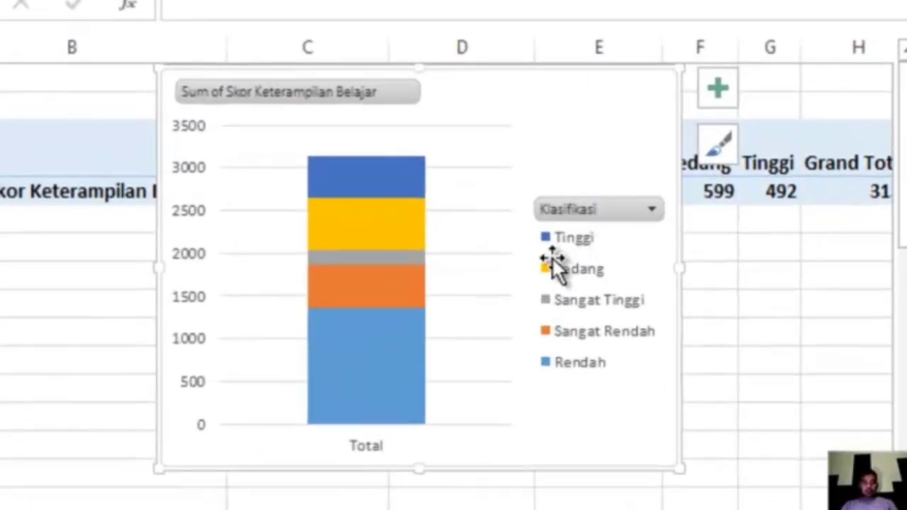
pyautogui.moveTo(376, 202)
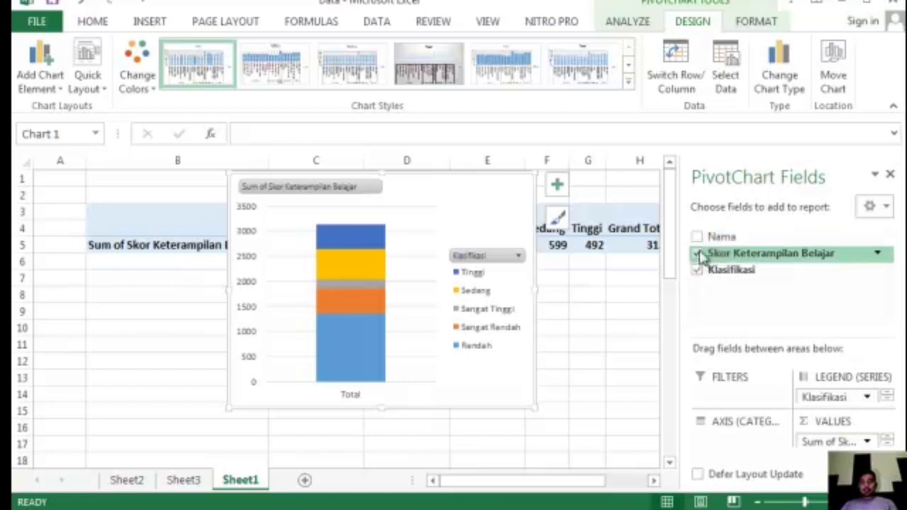
# - Move Klasifikasi from the PivotChart's legend to its axis by removing and re-adding it, leaving Nama out
pyautogui.click(698, 236)
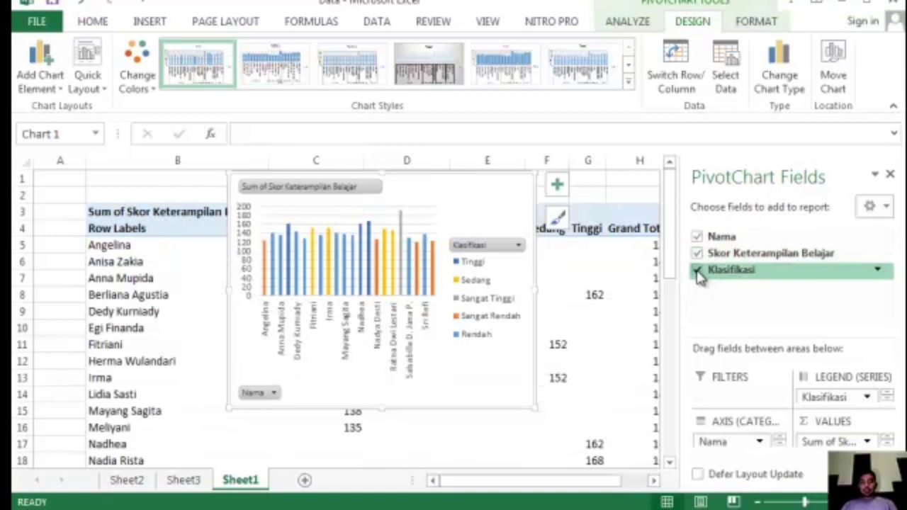
pyautogui.click(697, 270)
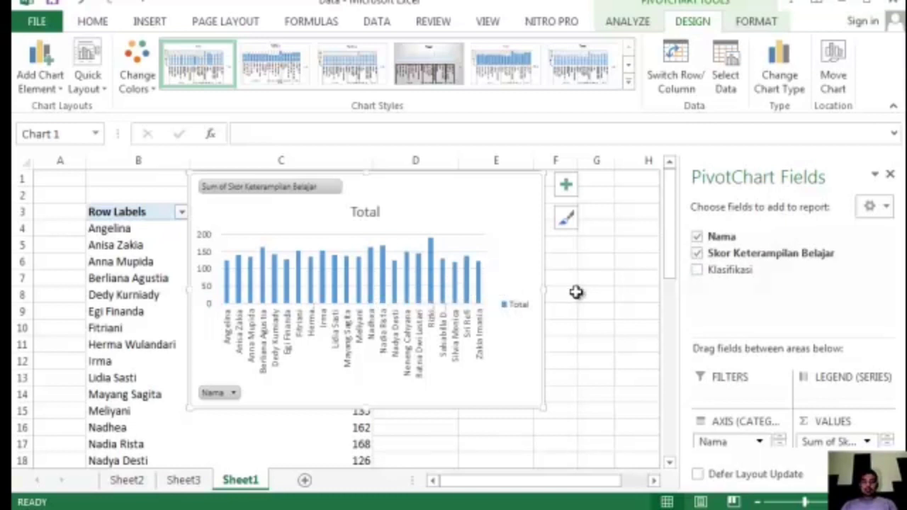
pyautogui.click(698, 271)
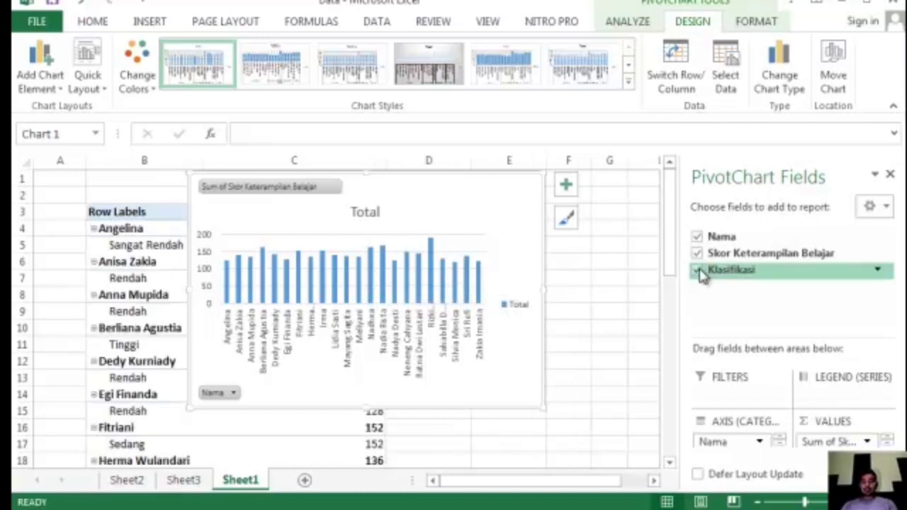
pyautogui.click(698, 238)
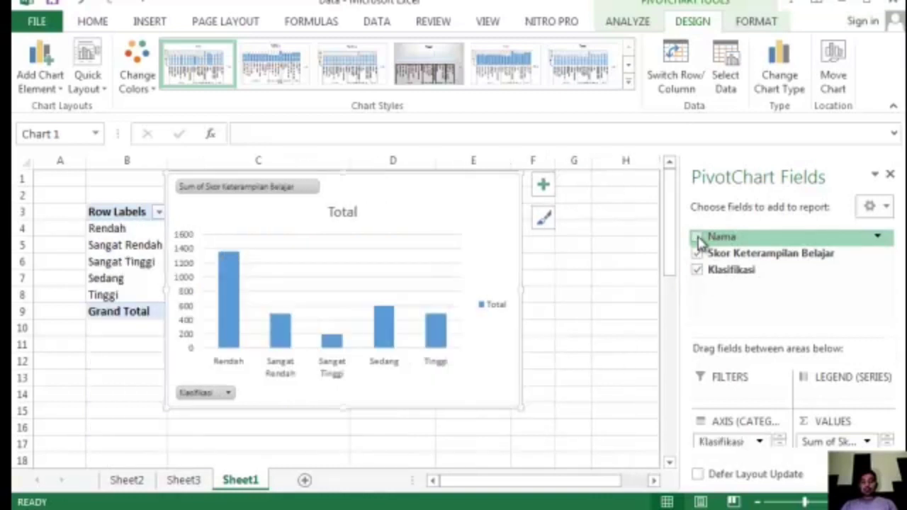
# - Place the PivotChart over columns D to I, clear of the PivotTable's sums
pyautogui.moveTo(470, 192); pyautogui.dragTo(647, 171)
pyautogui.moveTo(718, 183); pyautogui.dragTo(717, 183)
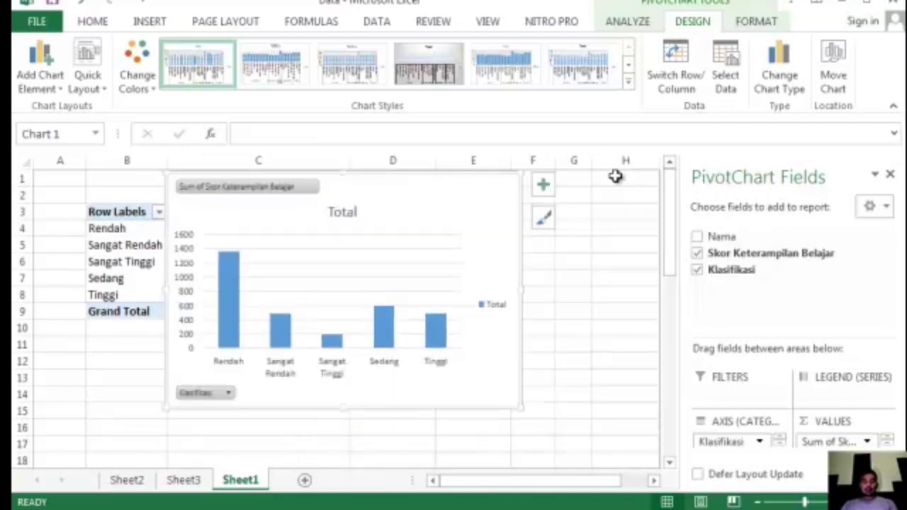
pyautogui.moveTo(468, 182); pyautogui.dragTo(628, 200)
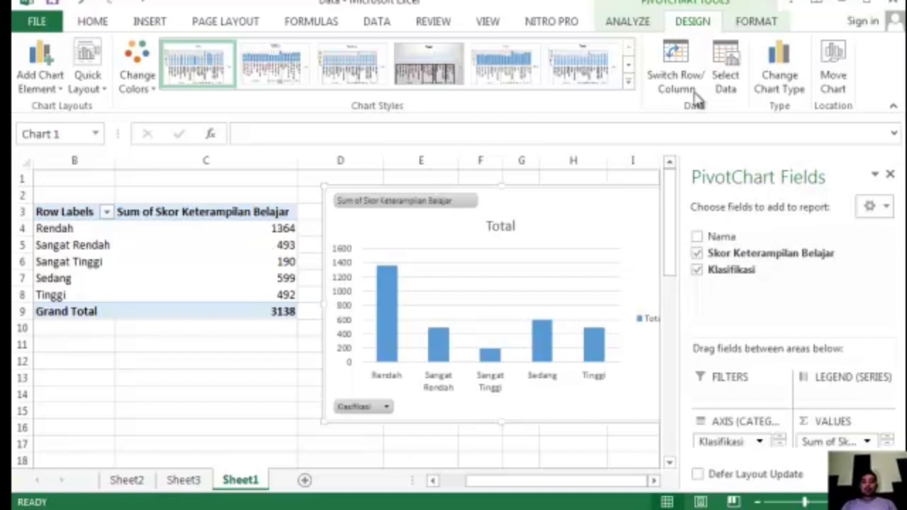
pyautogui.click(544, 276)
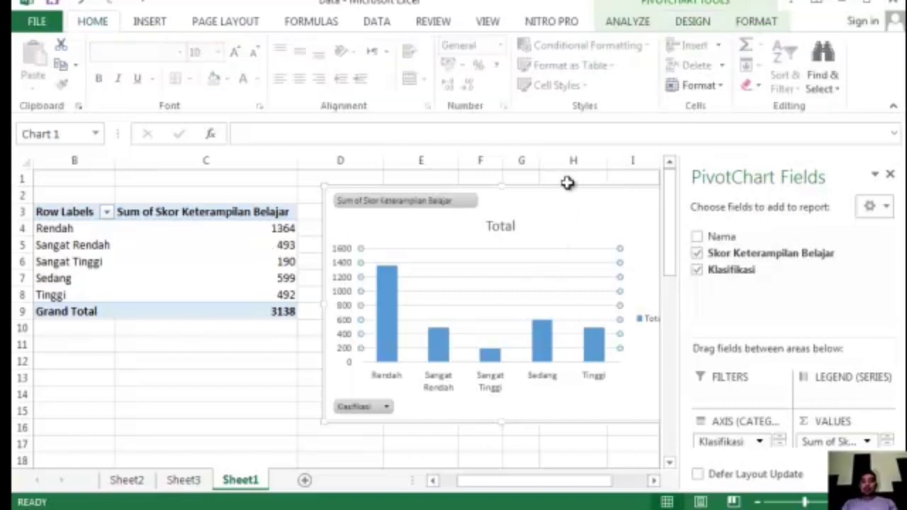
pyautogui.click(563, 190)
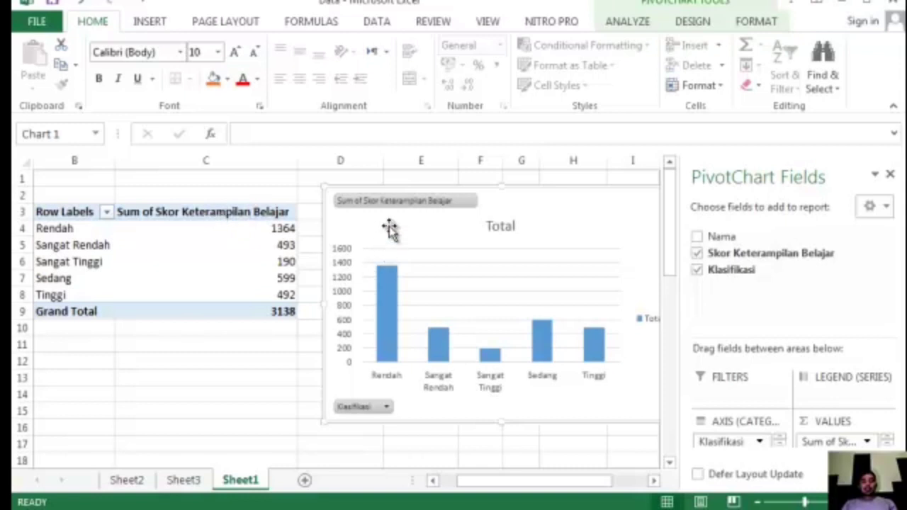
# - Replace the report with the recommended PivotTable Count of Nama by Klasifikasi
pyautogui.click(216, 213)
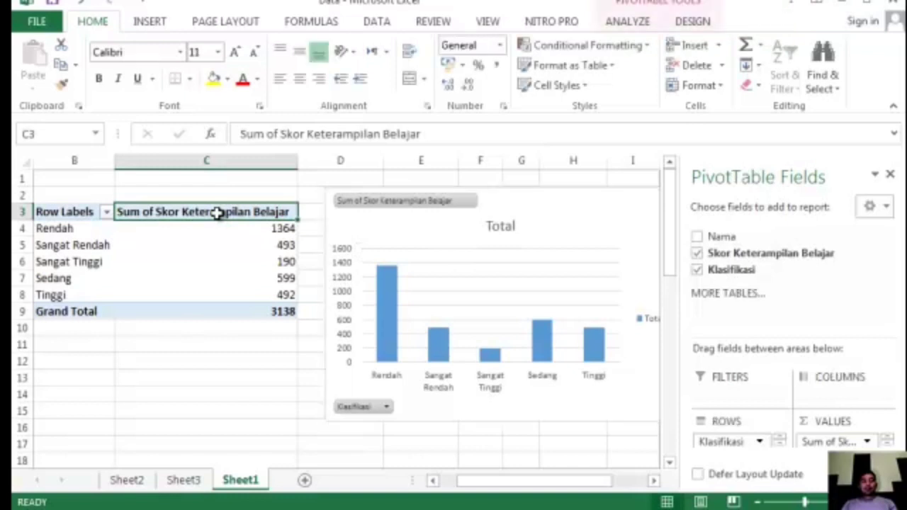
pyautogui.click(86, 216)
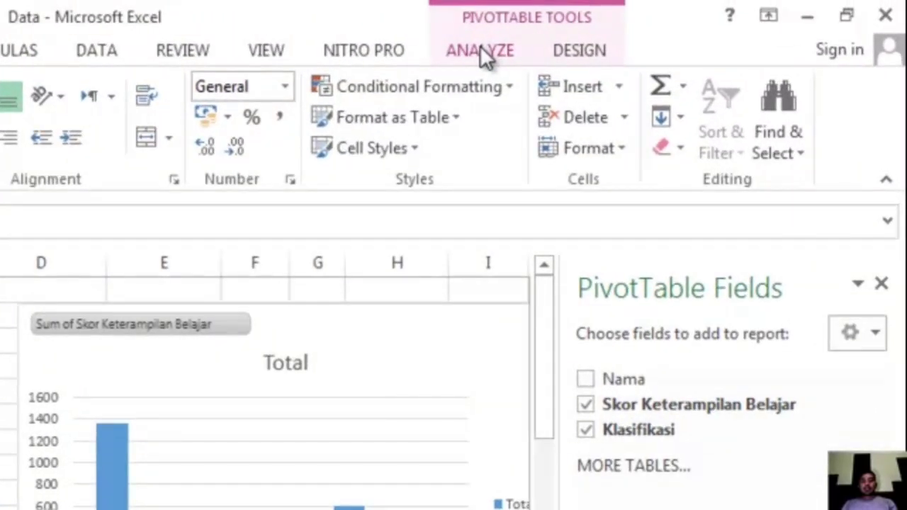
pyautogui.click(480, 53)
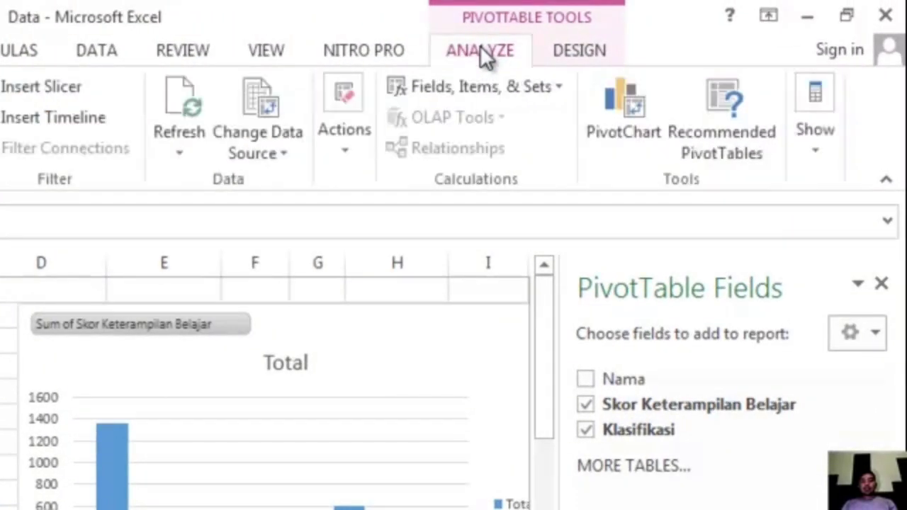
pyautogui.click(750, 150)
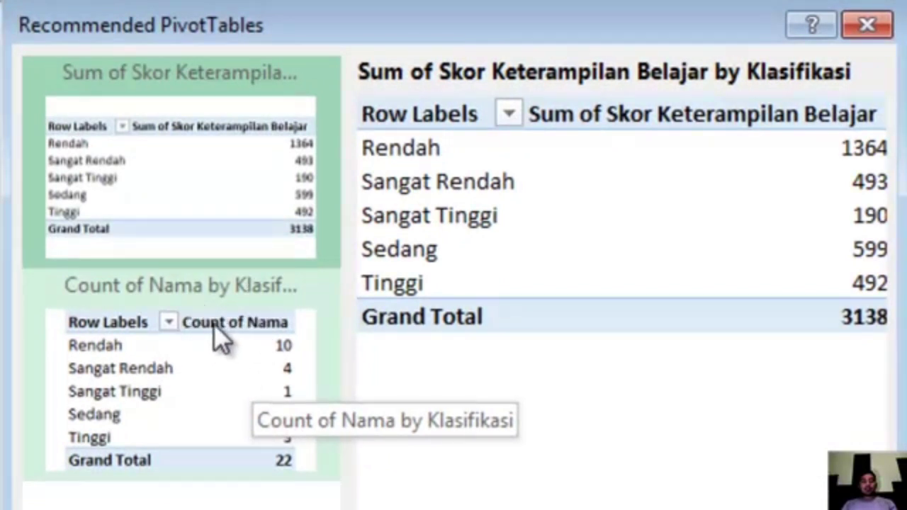
pyautogui.click(259, 372)
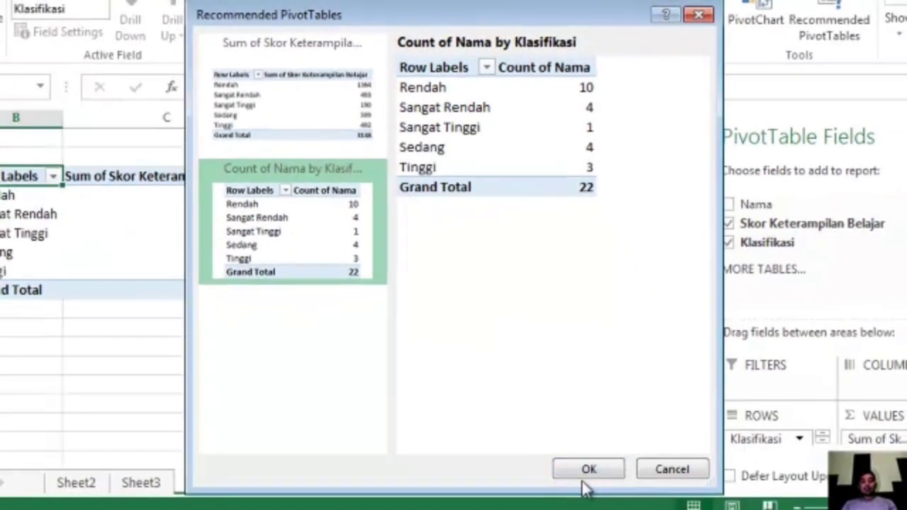
pyautogui.click(587, 473)
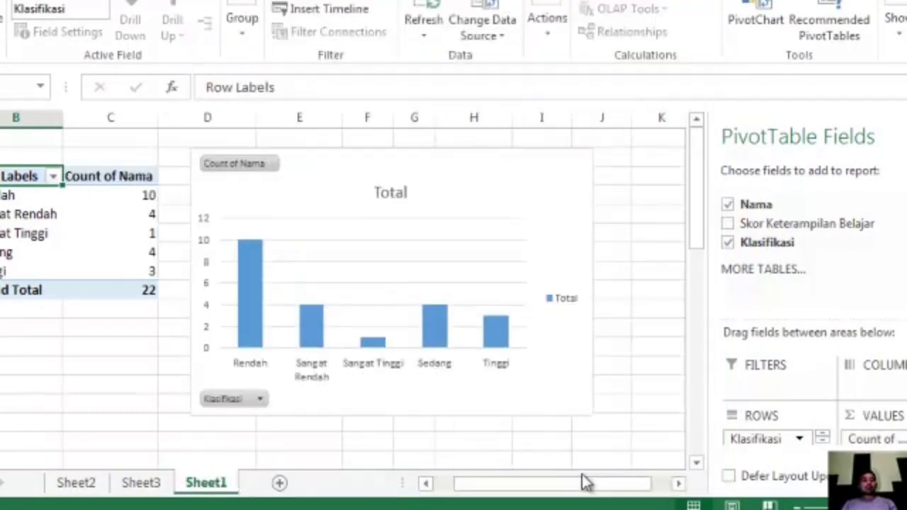
pyautogui.moveTo(534, 492); pyautogui.dragTo(487, 494)
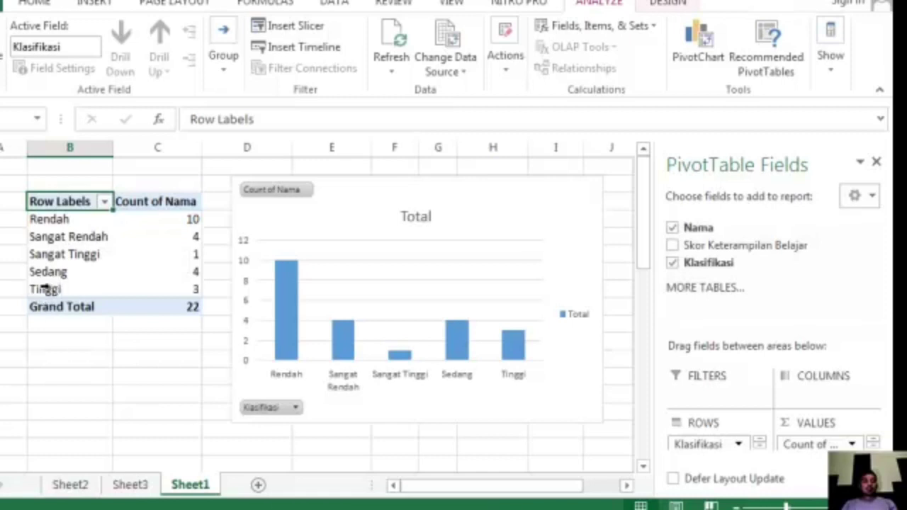
# - Add Skor Keterampilan Belajar to the report's values alongside Count of Nama, and clear the PivotChart from the sheet
pyautogui.click(673, 246)
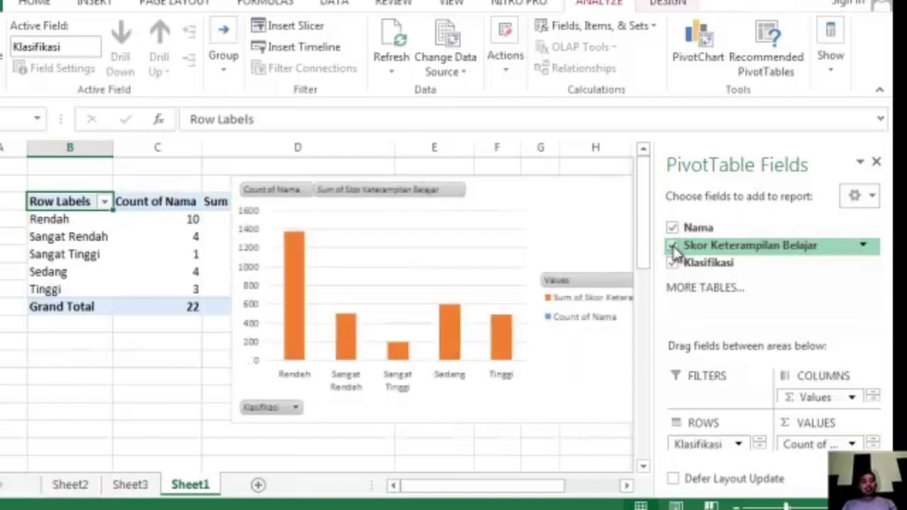
pyautogui.moveTo(484, 193); pyautogui.dragTo(522, 336)
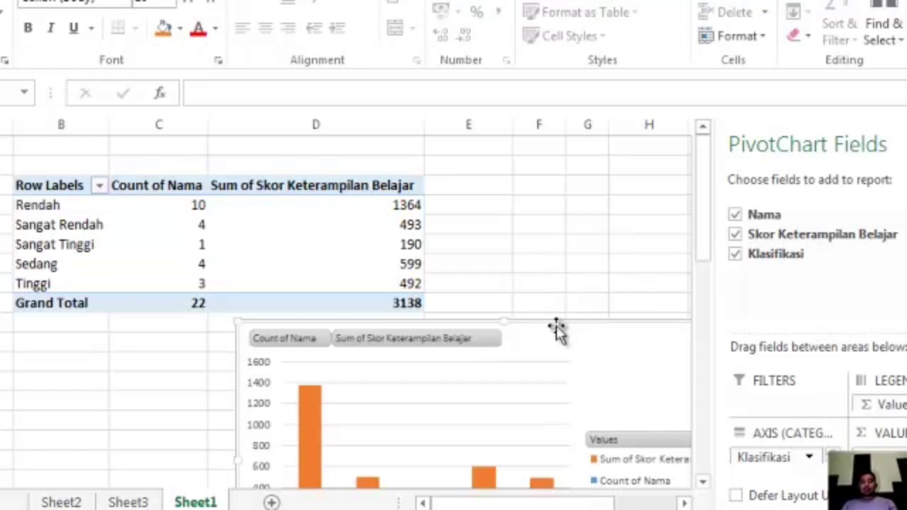
pyautogui.moveTo(556, 326); pyautogui.dragTo(516, 328)
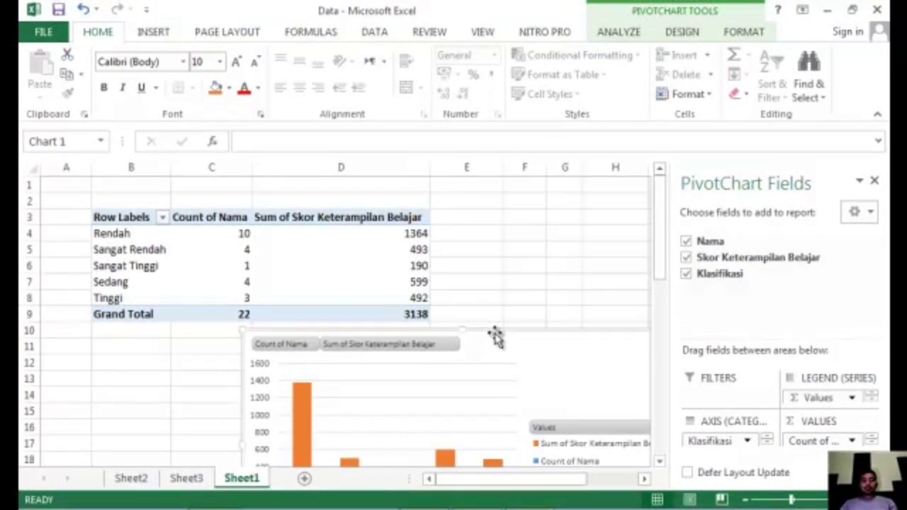
pyautogui.press('Delete')
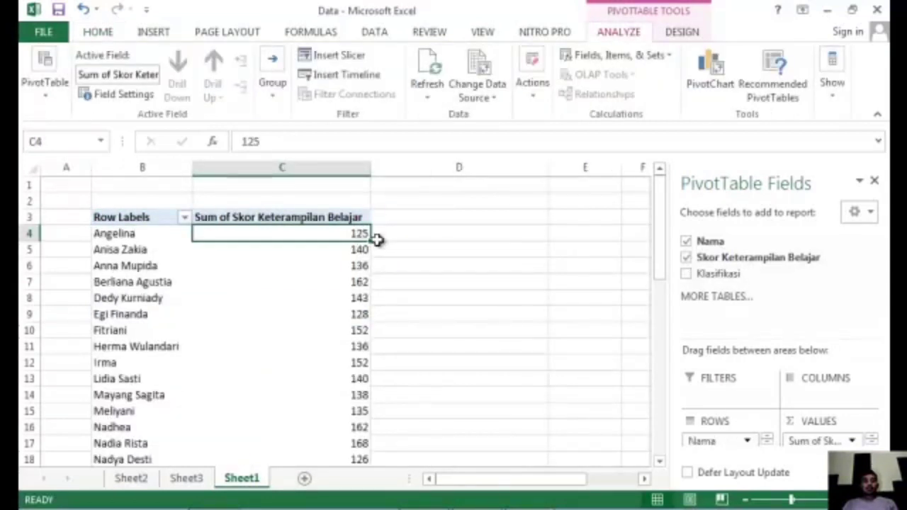
# - Select the score values in C4:C18 of the per-Nama PivotTable
pyautogui.moveTo(332, 232)
pyautogui.moveTo(332, 233); pyautogui.dragTo(335, 451)
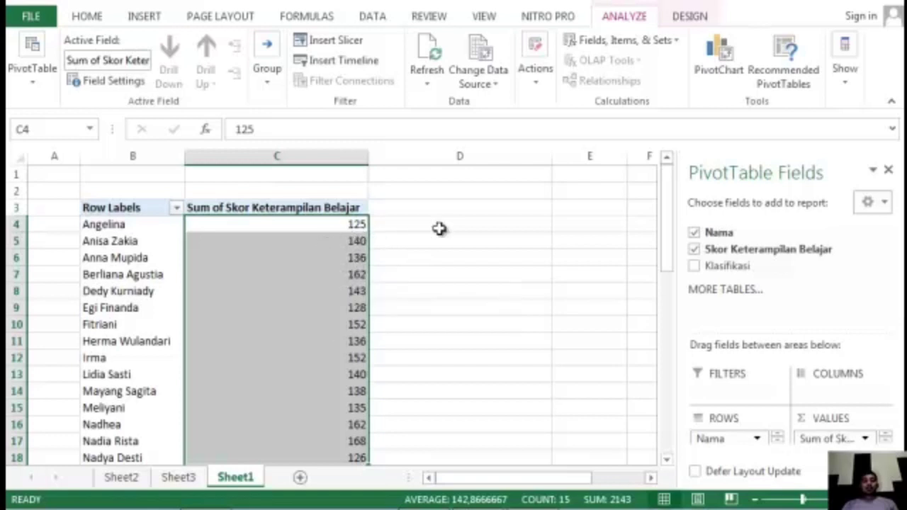
pyautogui.moveTo(669, 216); pyautogui.dragTo(672, 295)
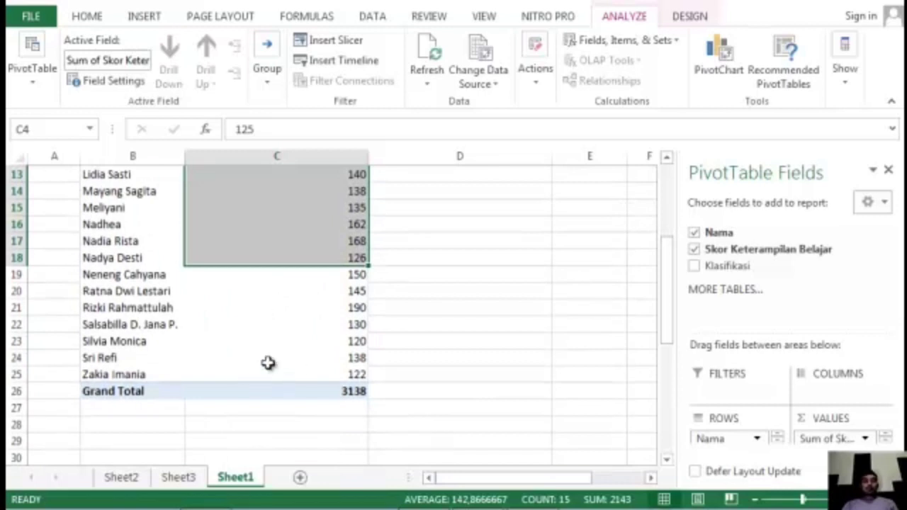
pyautogui.moveTo(668, 330); pyautogui.dragTo(659, 227)
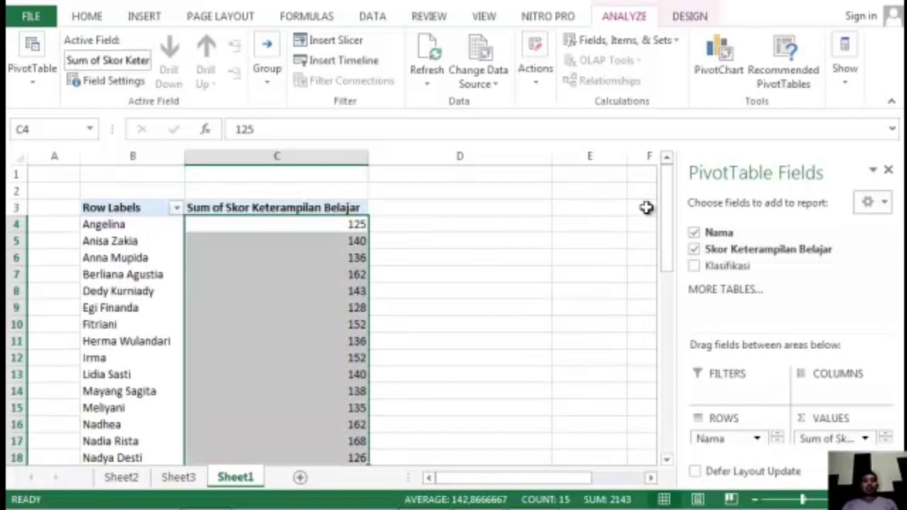
pyautogui.moveTo(666, 216)
pyautogui.mouseDown()
pyautogui.moveTo(669, 241)
pyautogui.moveTo(670, 207)
pyautogui.mouseUp()
# - Try a Top 10 Items conditional formatting rule on the selected scores, previewing Yellow Fill with Dark Yellow Text, and cancel it
pyautogui.click(86, 16)
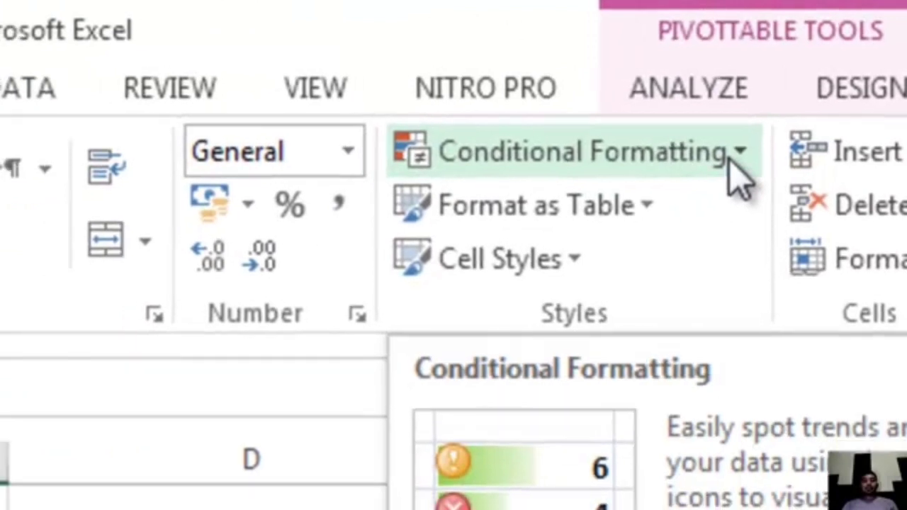
pyautogui.click(726, 156)
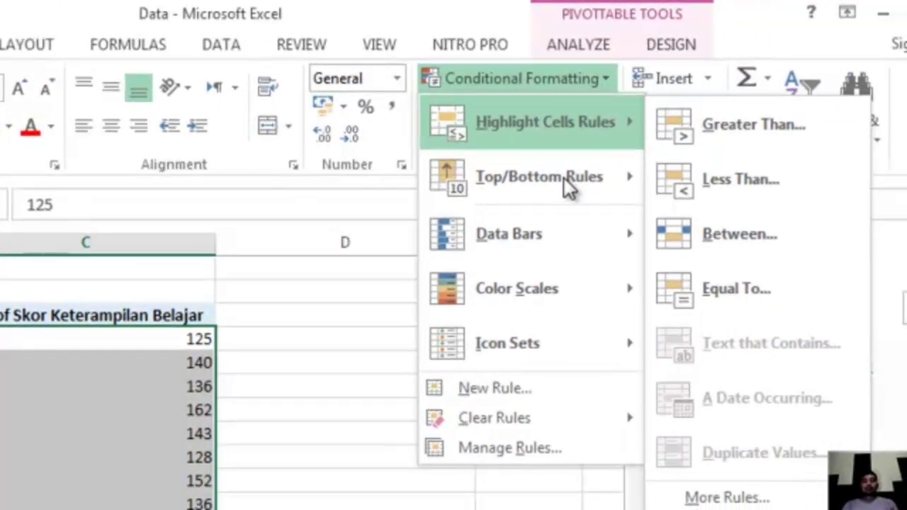
pyautogui.moveTo(558, 227)
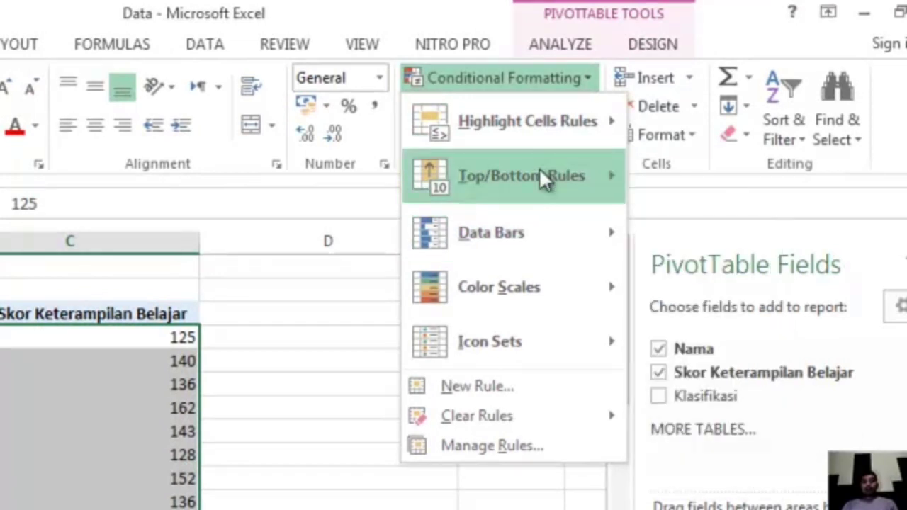
pyautogui.moveTo(543, 193)
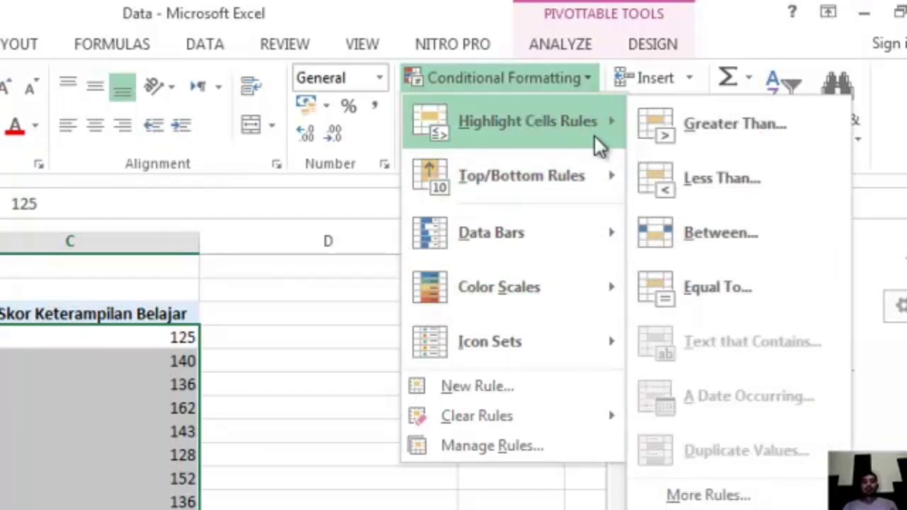
pyautogui.moveTo(593, 180)
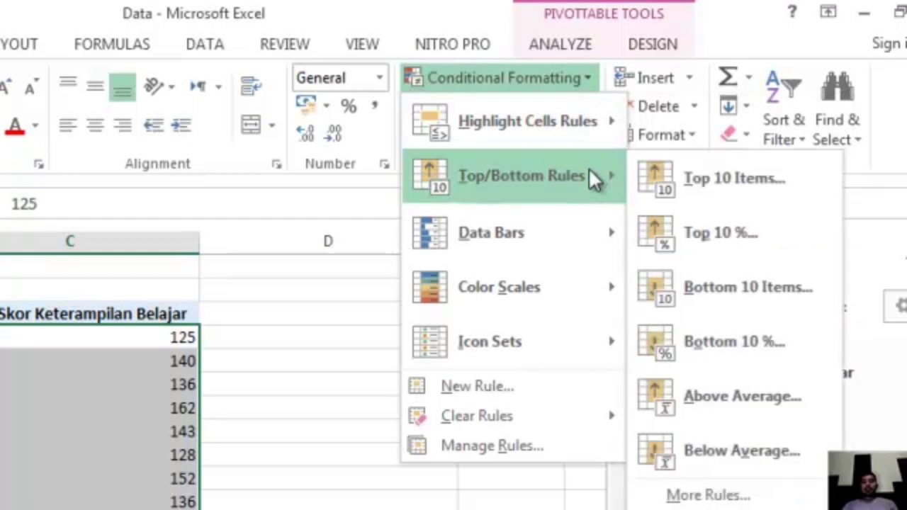
pyautogui.click(735, 177)
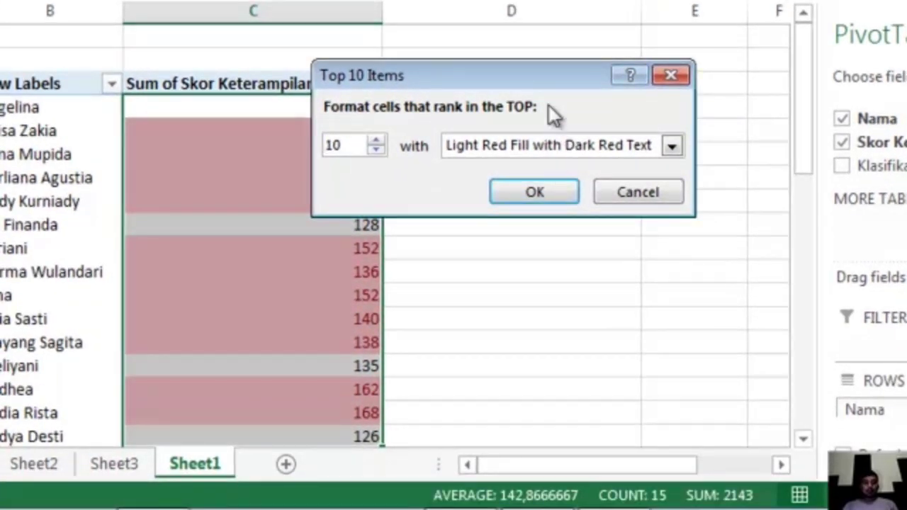
pyautogui.moveTo(546, 75); pyautogui.dragTo(556, 9)
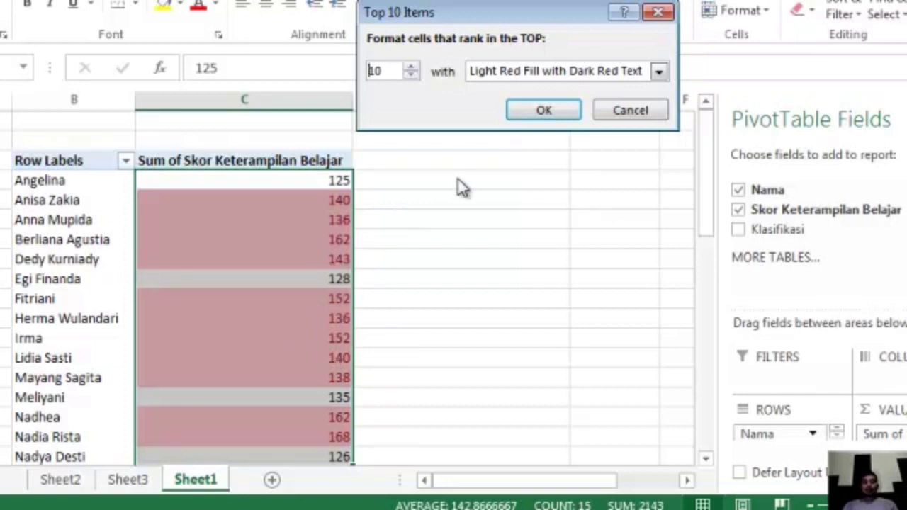
pyautogui.click(659, 75)
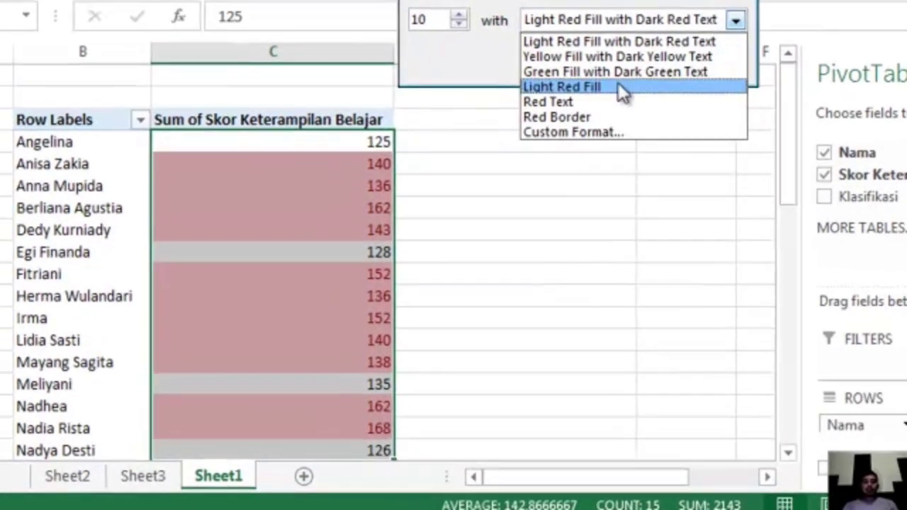
pyautogui.click(553, 133)
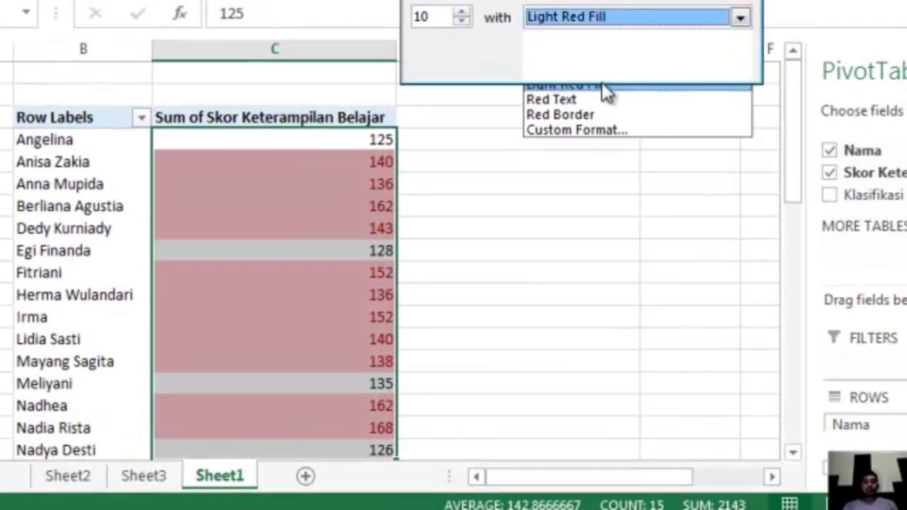
pyautogui.click(741, 17)
pyautogui.click(638, 54)
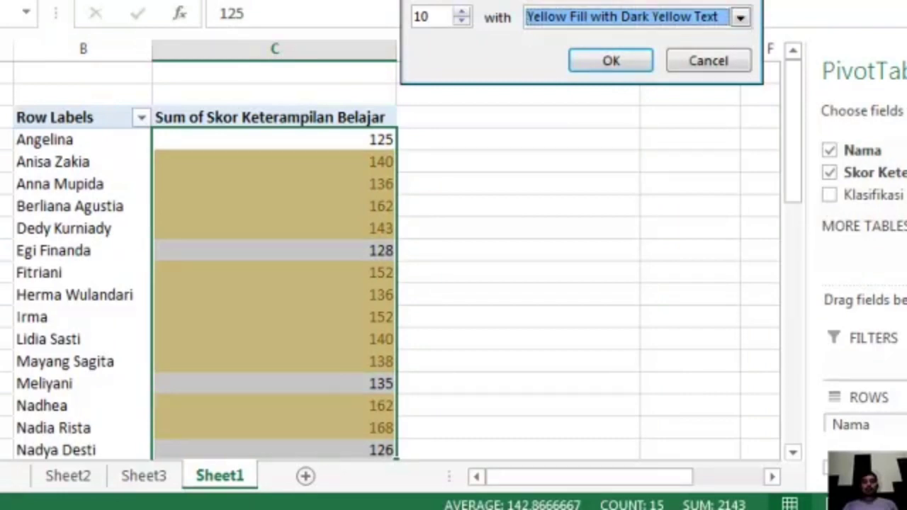
pyautogui.click(682, 59)
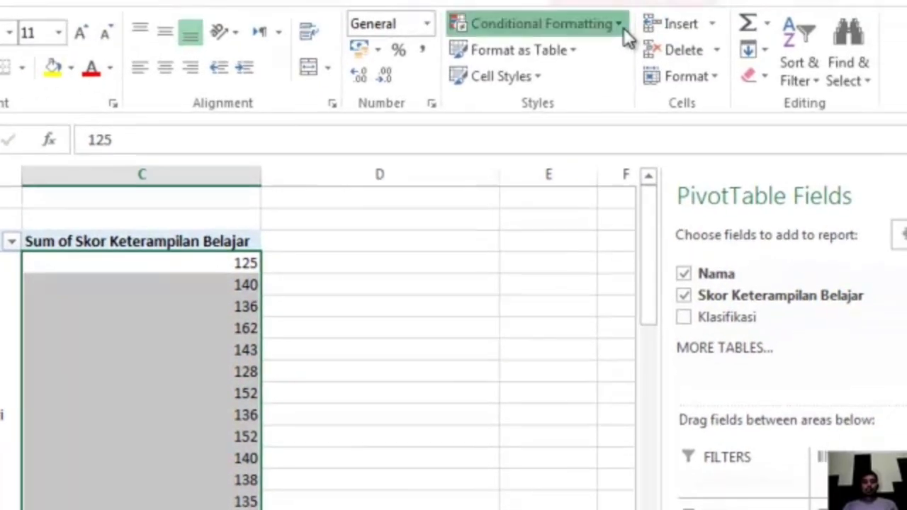
# - Try a Bottom 10 Items rule on the selected scores using Light Red Fill with Dark Red Text, and undo it
pyautogui.click(624, 28)
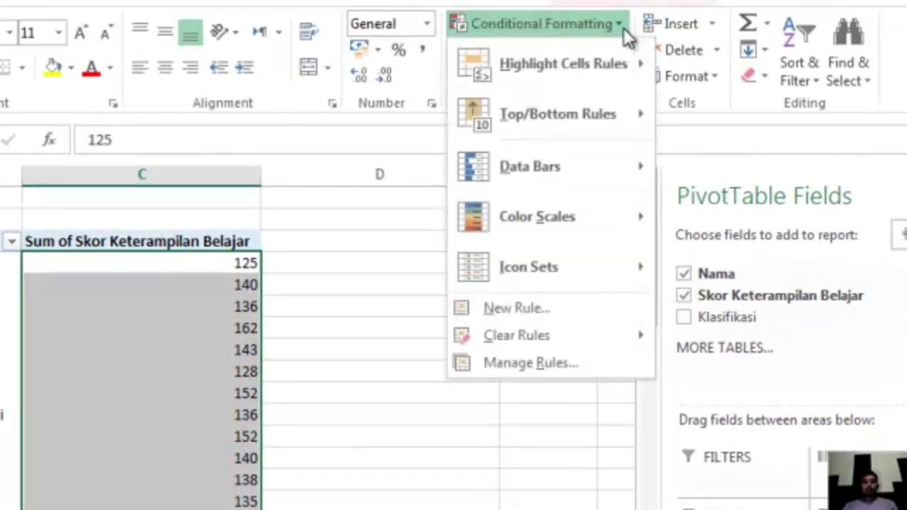
pyautogui.moveTo(618, 102)
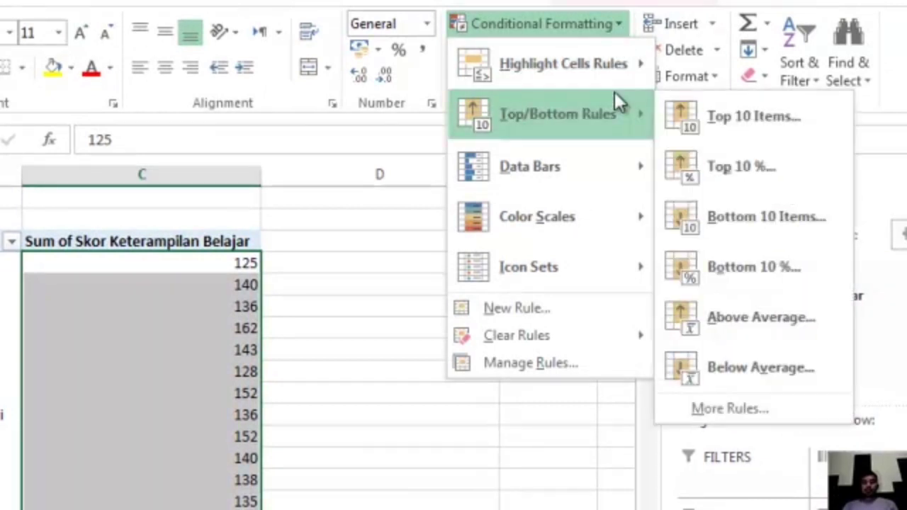
pyautogui.click(739, 221)
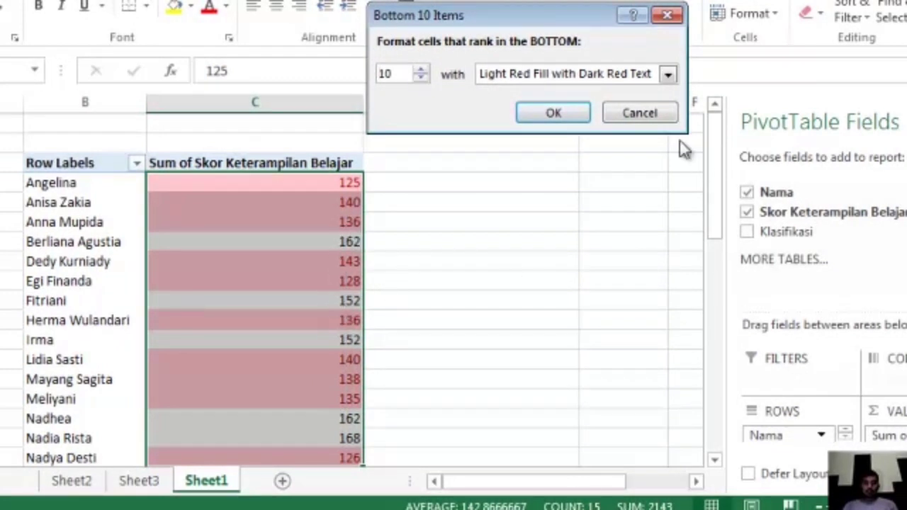
pyautogui.click(577, 117)
pyautogui.moveTo(717, 157)
pyautogui.mouseDown()
pyautogui.moveTo(716, 192)
pyautogui.moveTo(715, 158)
pyautogui.mouseUp()
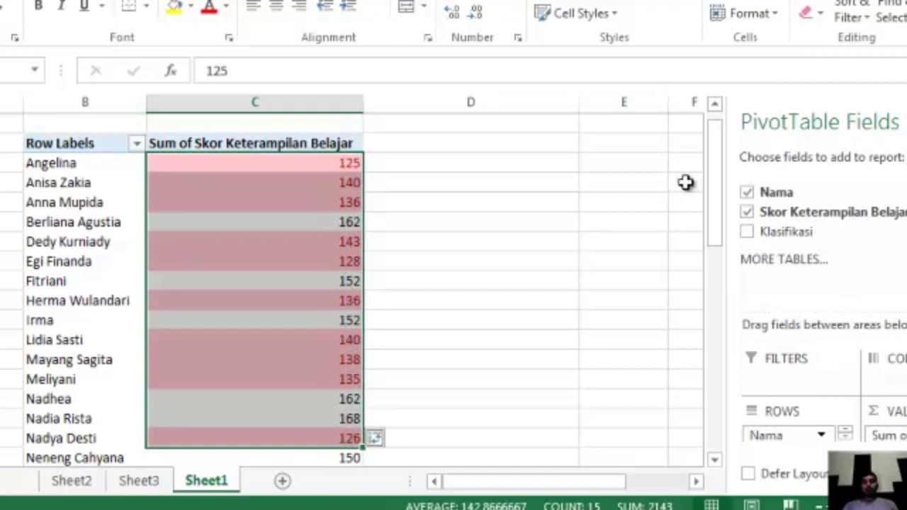
pyautogui.moveTo(719, 162); pyautogui.dragTo(716, 142)
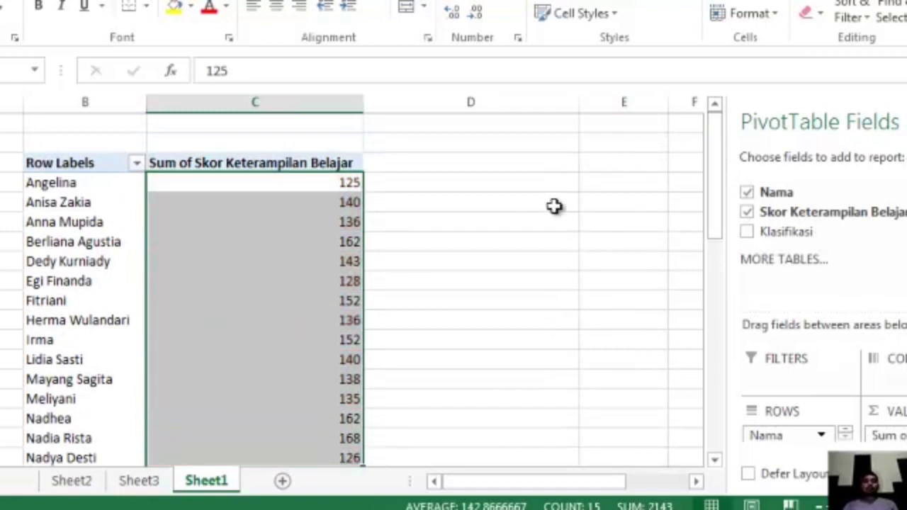
pyautogui.click(514, 204)
# - Select the scores in C4:C20 and look over the available Format as Table and Cell Styles galleries without choosing a style
pyautogui.moveTo(336, 182); pyautogui.dragTo(348, 418)
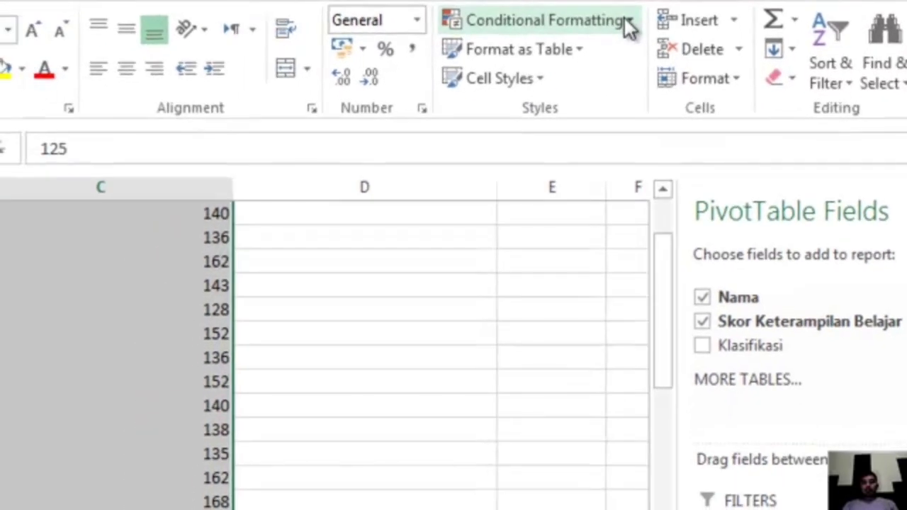
pyautogui.click(587, 31)
pyautogui.click(624, 18)
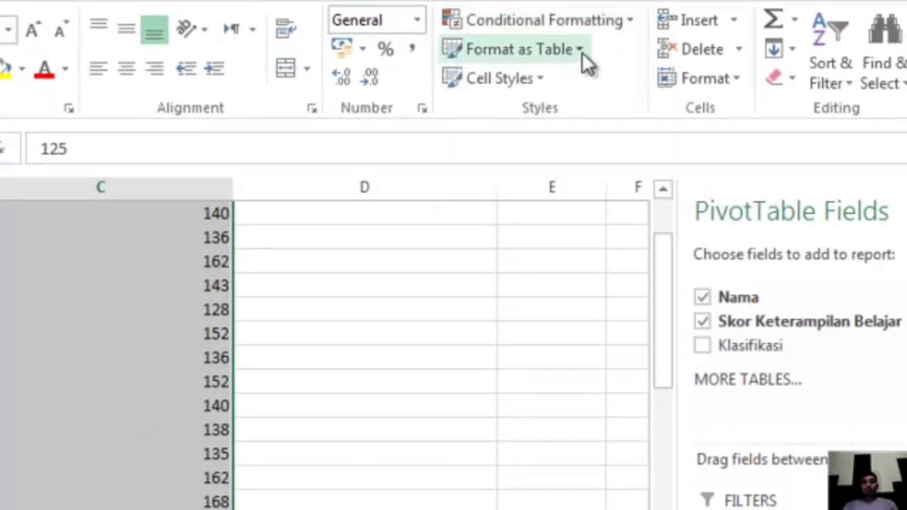
pyautogui.click(581, 51)
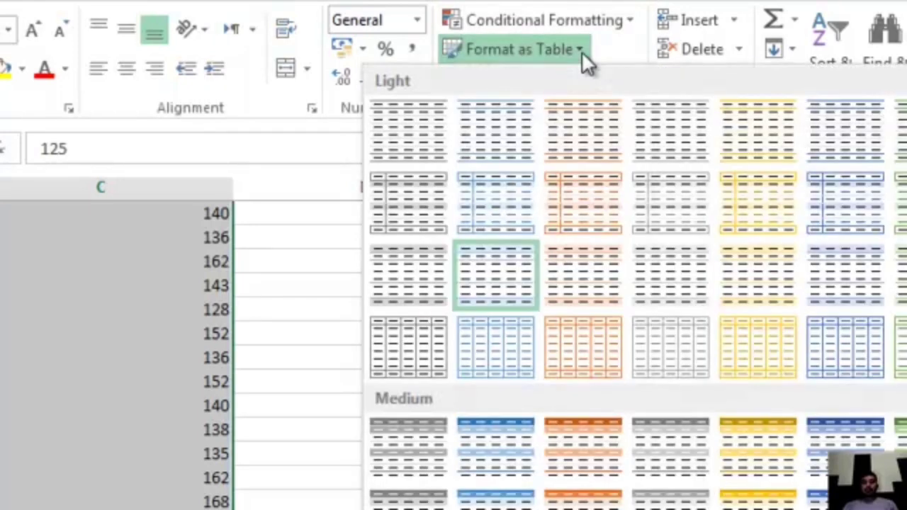
pyautogui.click(582, 51)
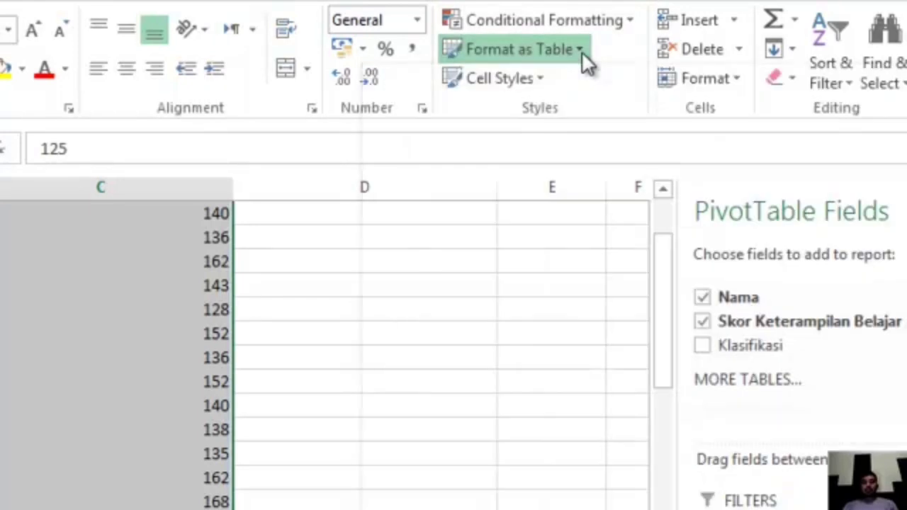
pyautogui.click(543, 82)
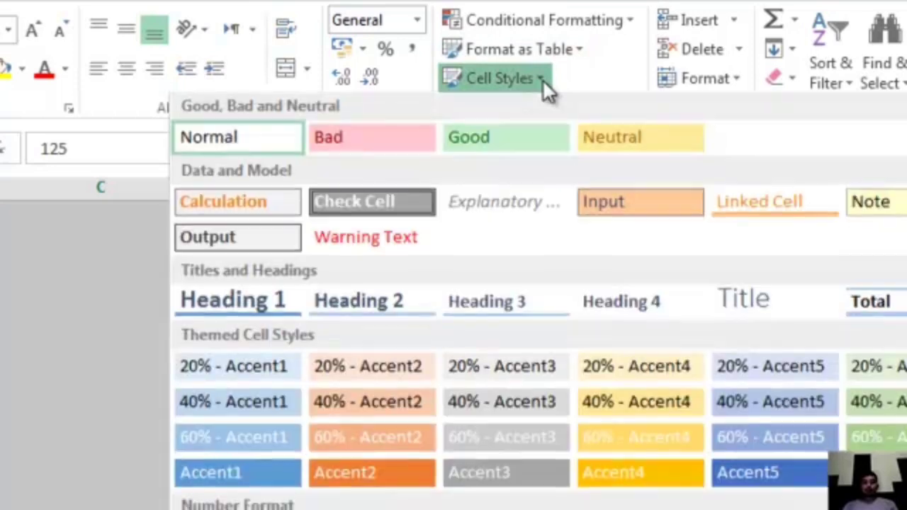
pyautogui.click(544, 81)
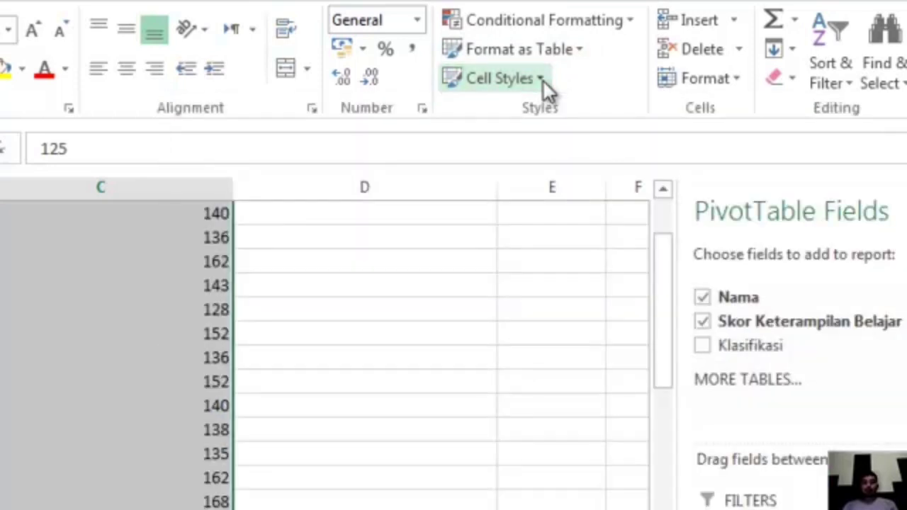
# - Apply the colored four-arrow icon set to the selected scores and examine which arrow each score receives
pyautogui.click(639, 23)
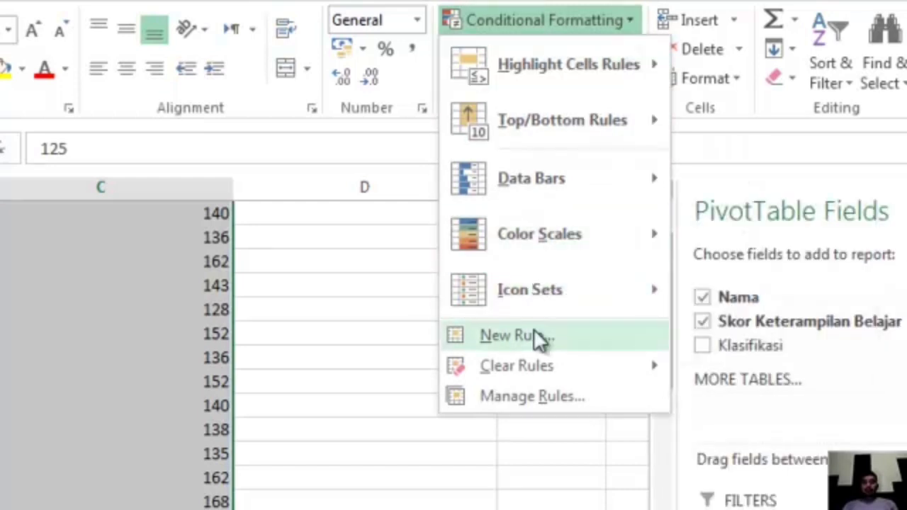
pyautogui.moveTo(571, 308)
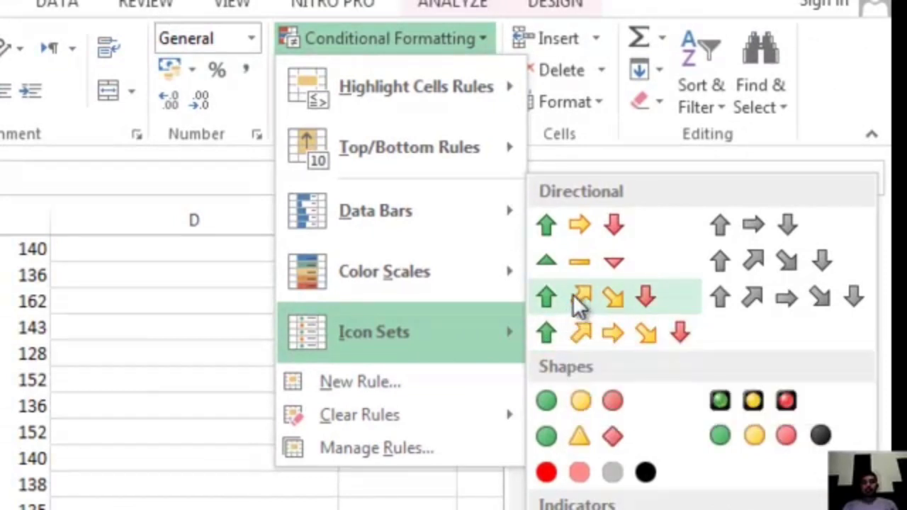
pyautogui.click(653, 301)
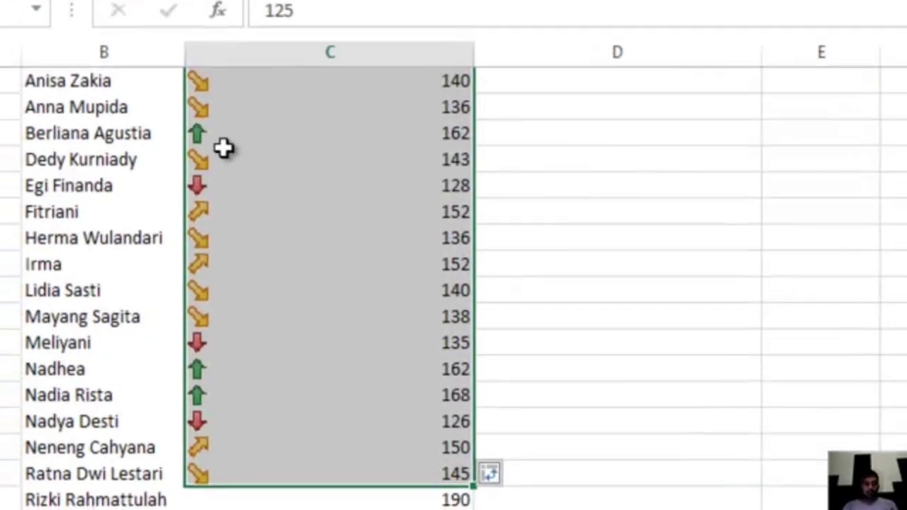
pyautogui.click(553, 177)
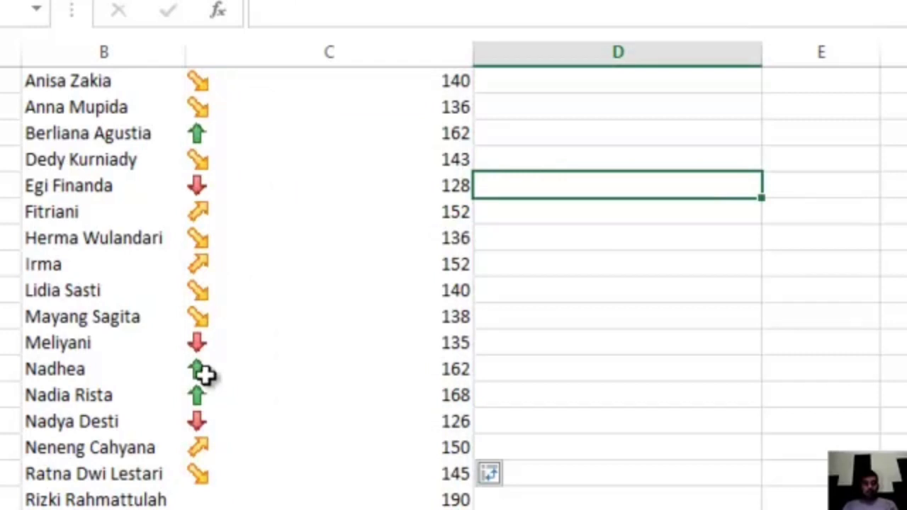
pyautogui.moveTo(200, 364)
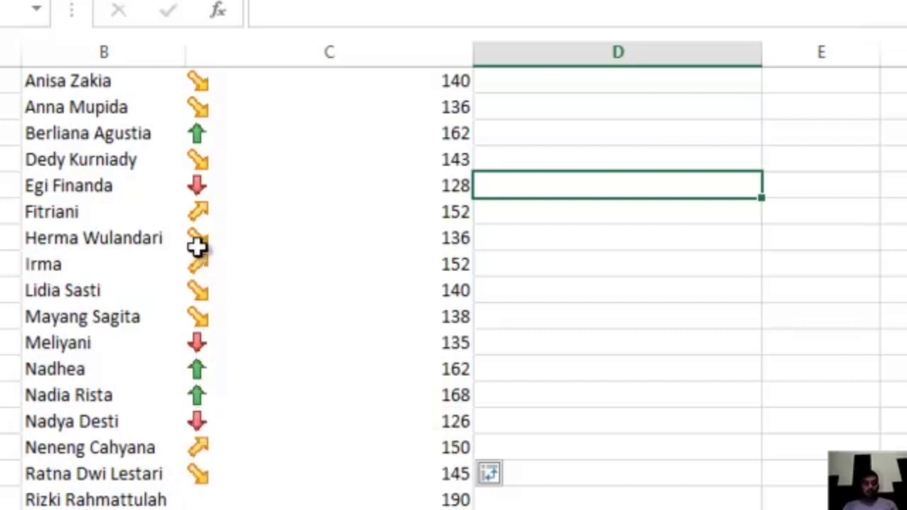
pyautogui.moveTo(204, 178)
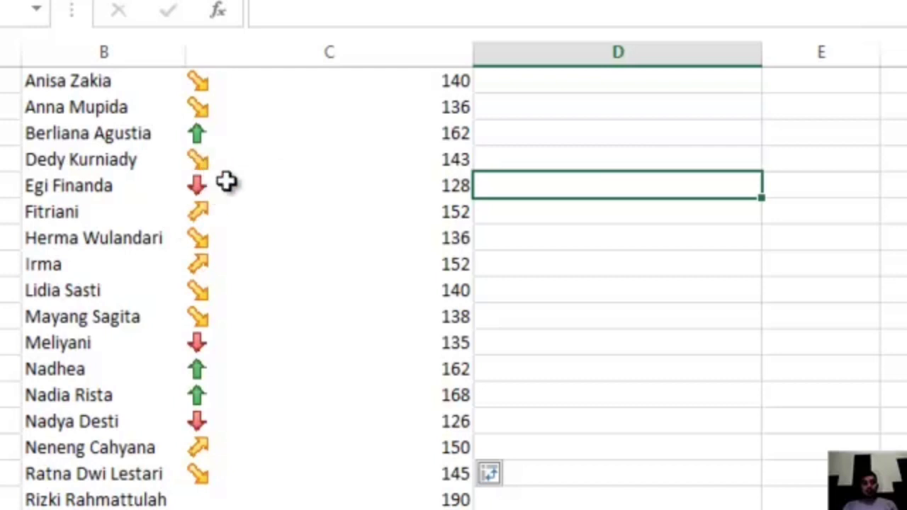
pyautogui.moveTo(206, 201)
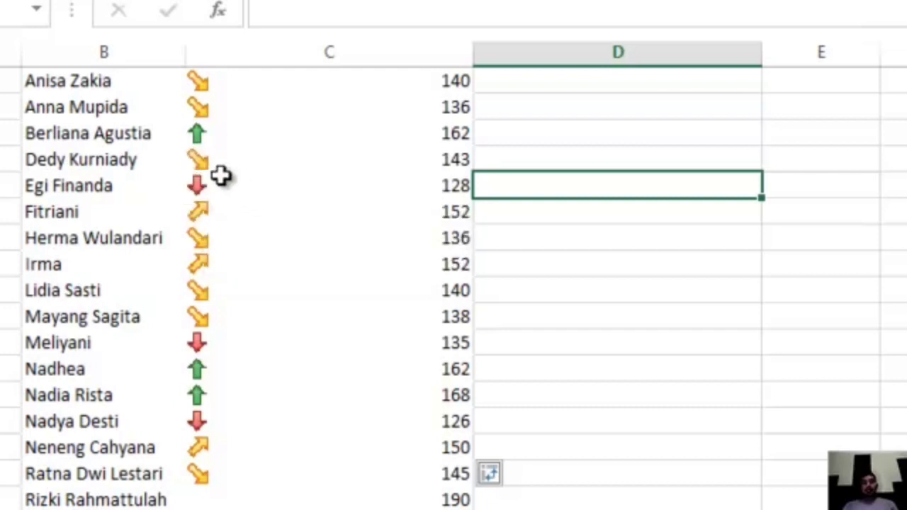
pyautogui.moveTo(293, 204)
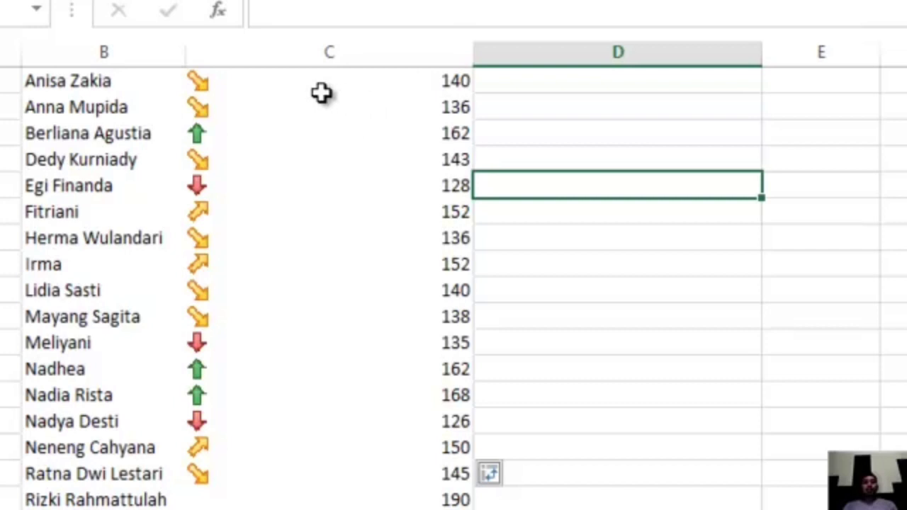
pyautogui.moveTo(234, 84)
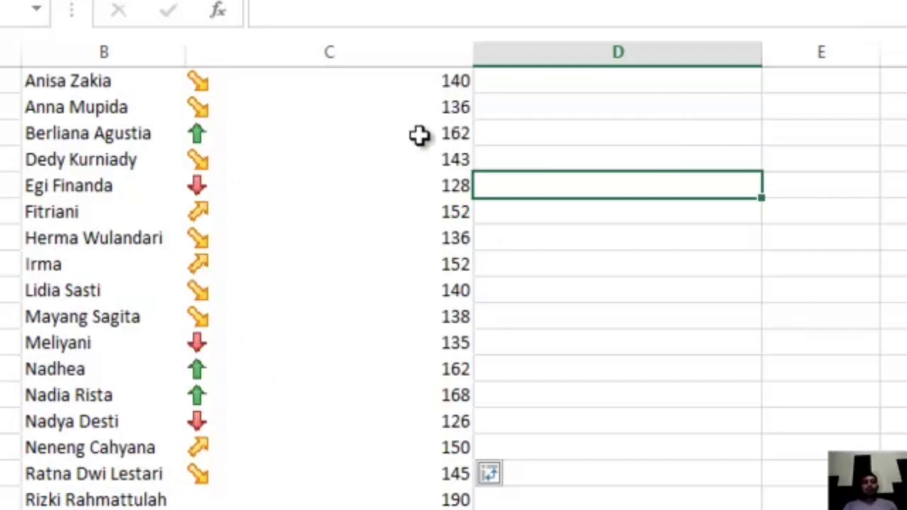
# - Undo the arrow icon set on the scores
pyautogui.click(539, 267)
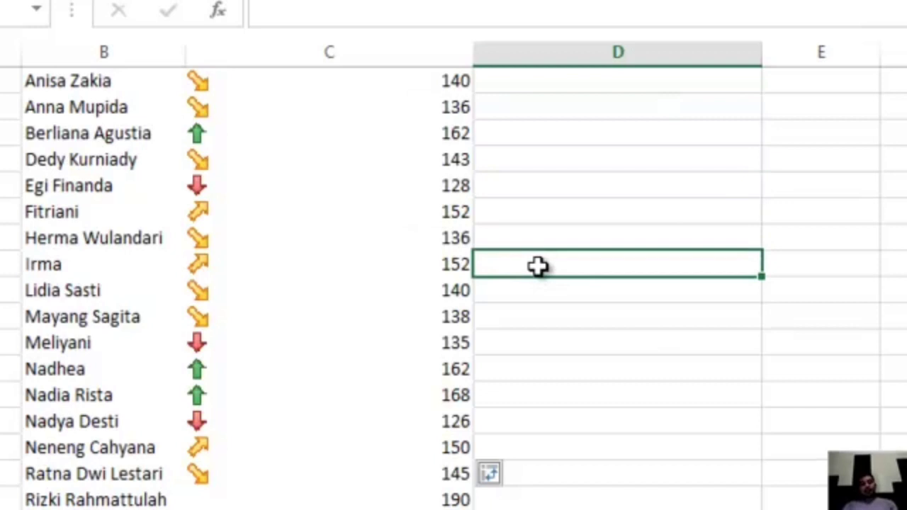
pyautogui.hotkey('ctrl', 'z')
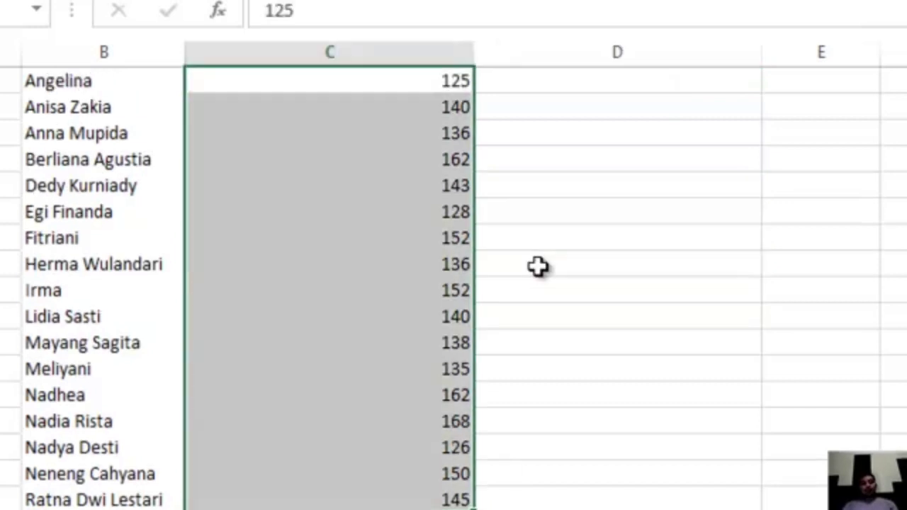
pyautogui.click(562, 177)
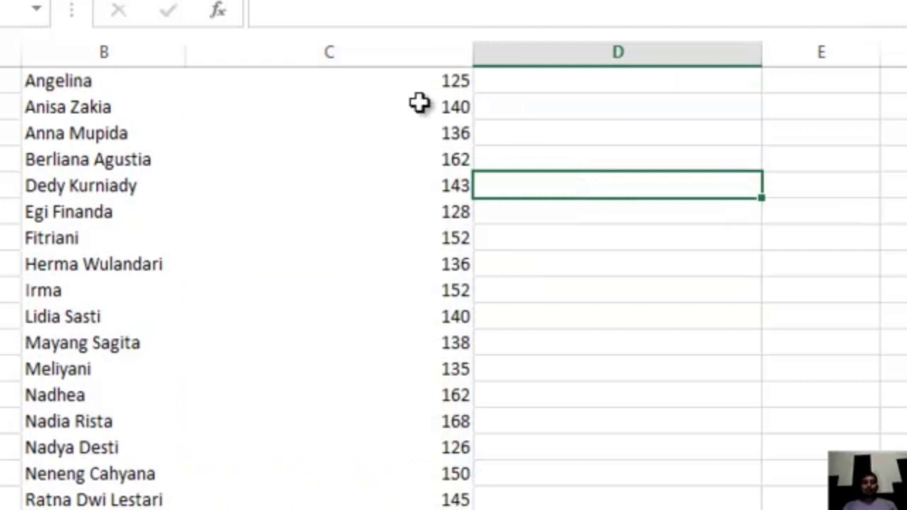
# - Copy the PivotTable's headers, names and scores without the Grand Total row, and paste them beside it starting at D3
pyautogui.moveTo(259, 85)
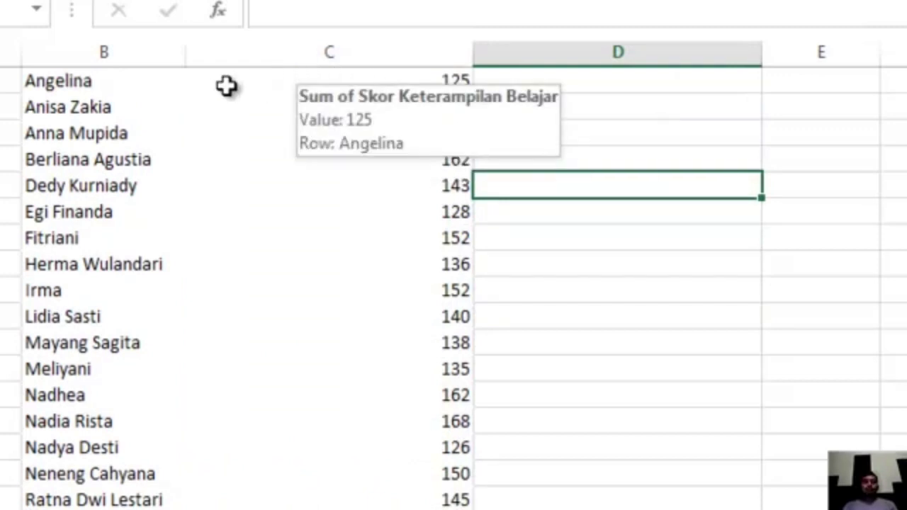
pyautogui.scroll(1, 454, 298)
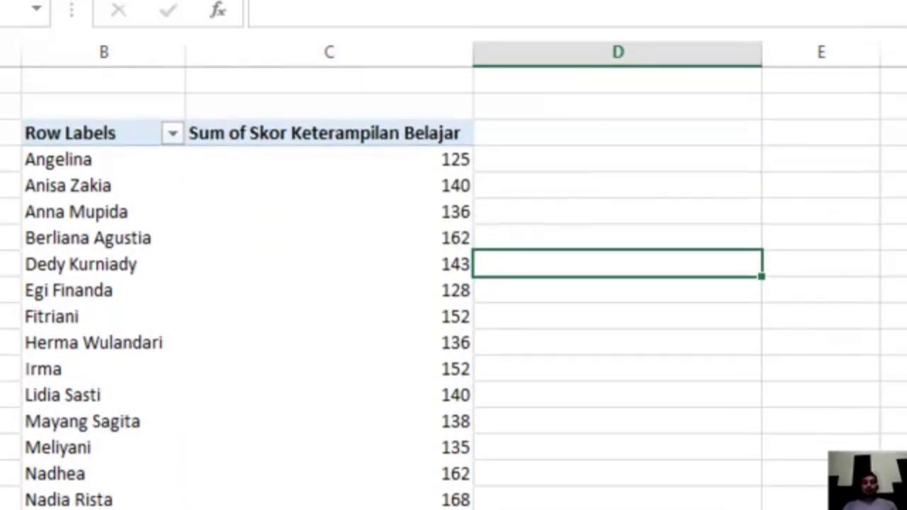
pyautogui.click(62, 130)
pyautogui.moveTo(77, 131); pyautogui.dragTo(375, 437)
pyautogui.hotkey('ctrl', 'c')
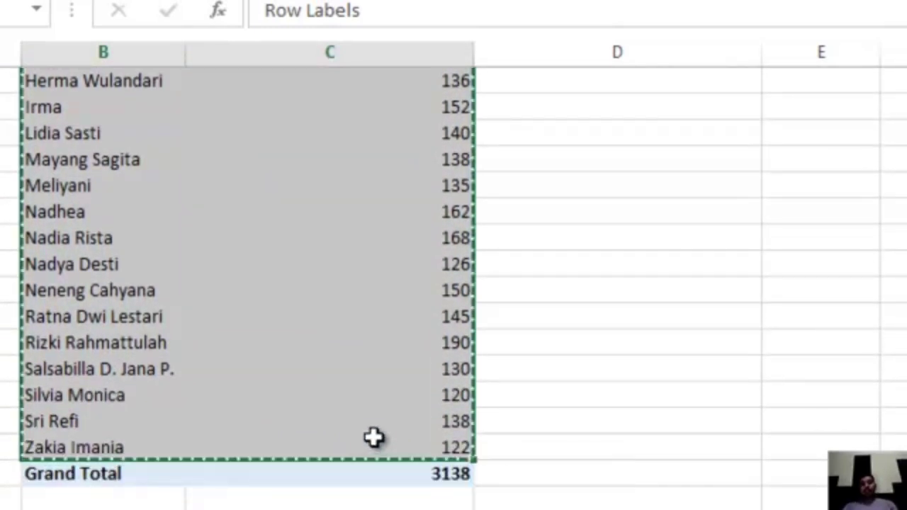
pyautogui.moveTo(906, 215); pyautogui.dragTo(906, 142)
pyautogui.click(604, 142)
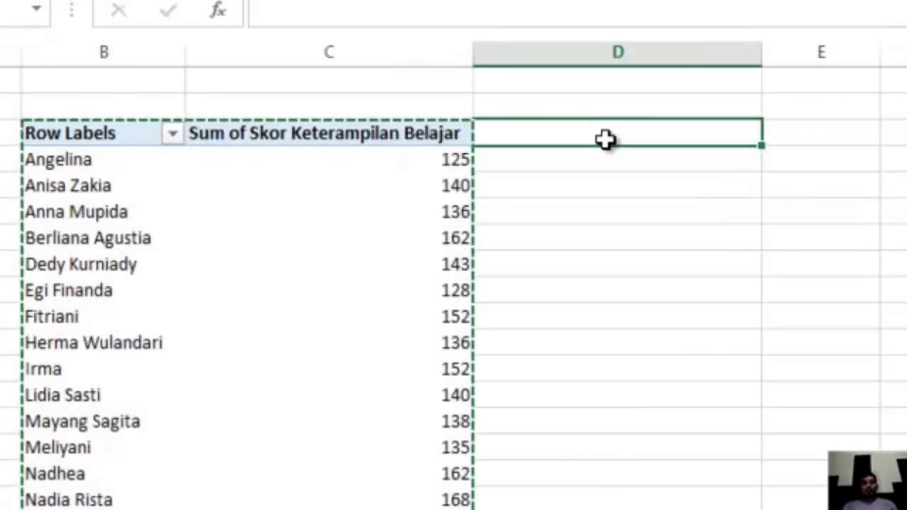
pyautogui.hotkey('ctrl', 'v')
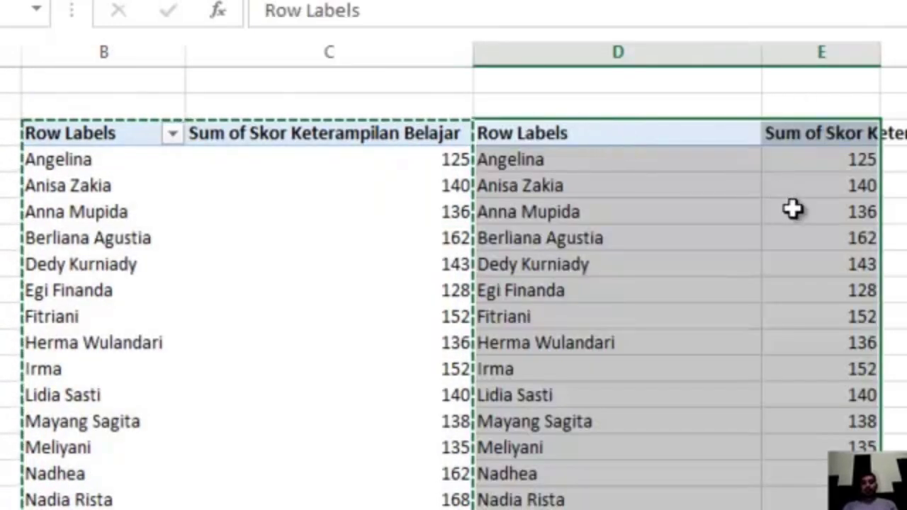
# - Check the pasted names and headers against the PivotTable, and undo the paste
pyautogui.click(795, 211)
pyautogui.click(588, 184)
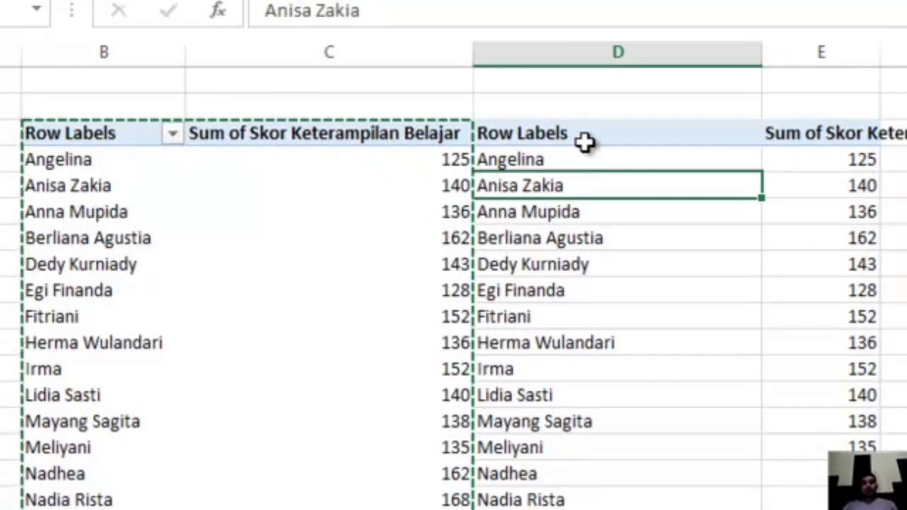
pyautogui.click(586, 161)
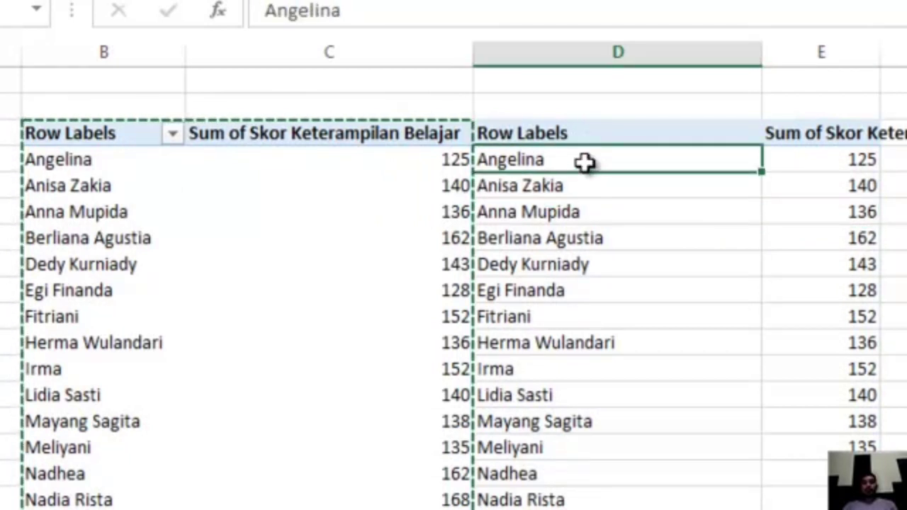
pyautogui.click(590, 134)
pyautogui.click(868, 137)
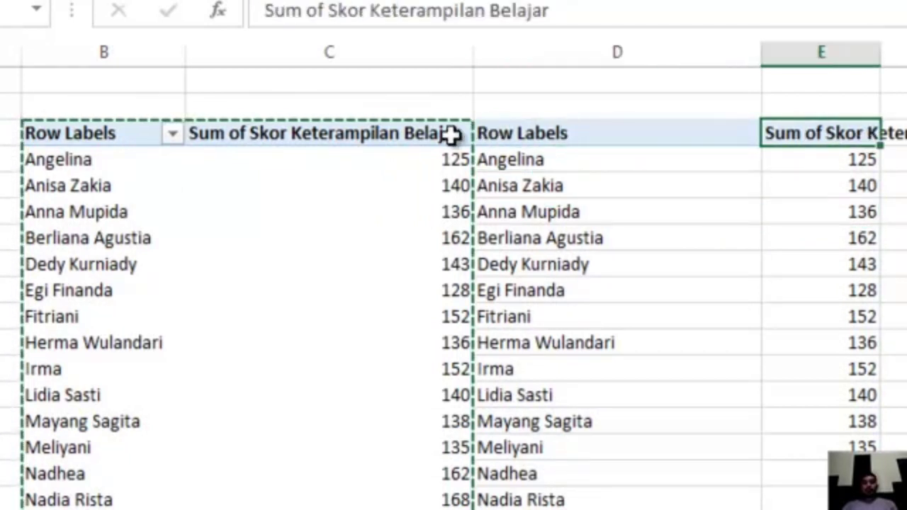
pyautogui.click(421, 139)
pyautogui.click(618, 142)
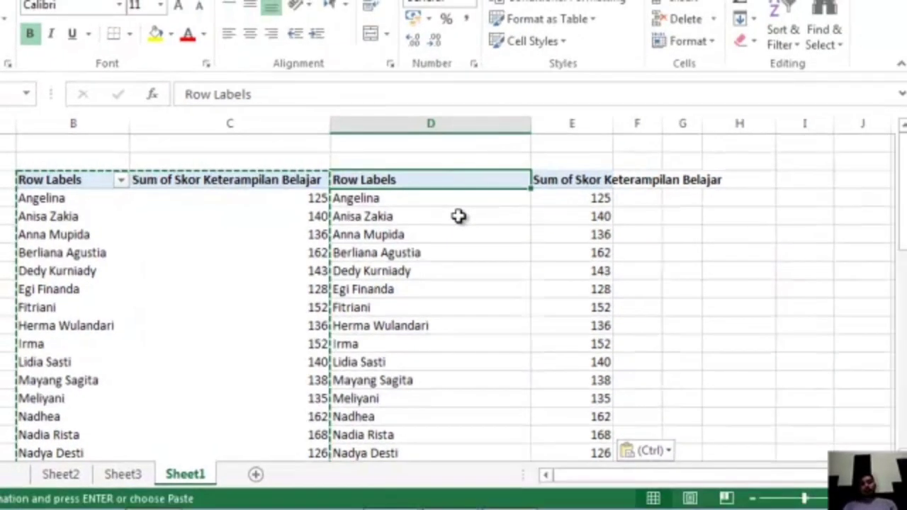
pyautogui.hotkey('ctrl', 'z')
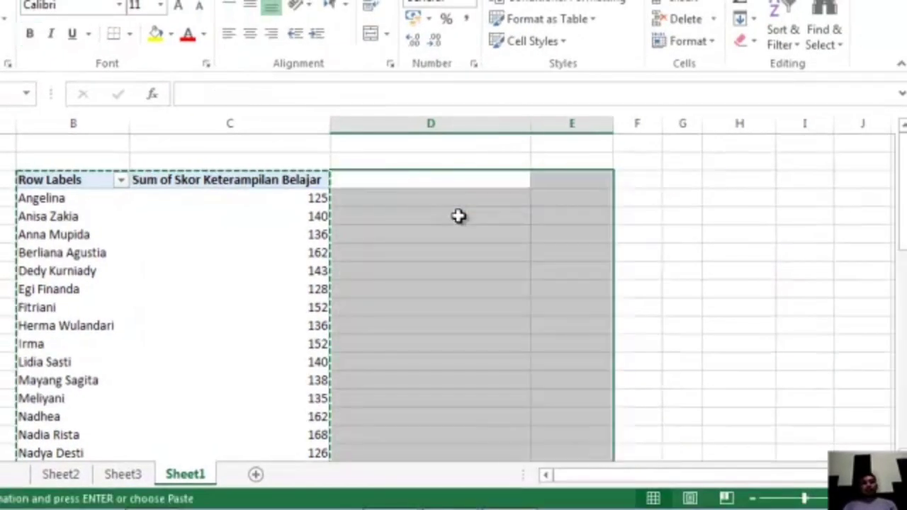
pyautogui.click(459, 155)
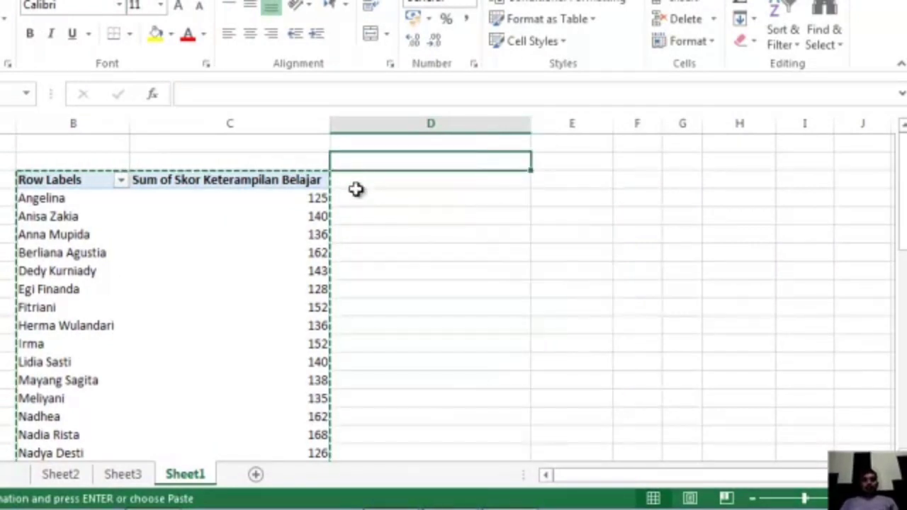